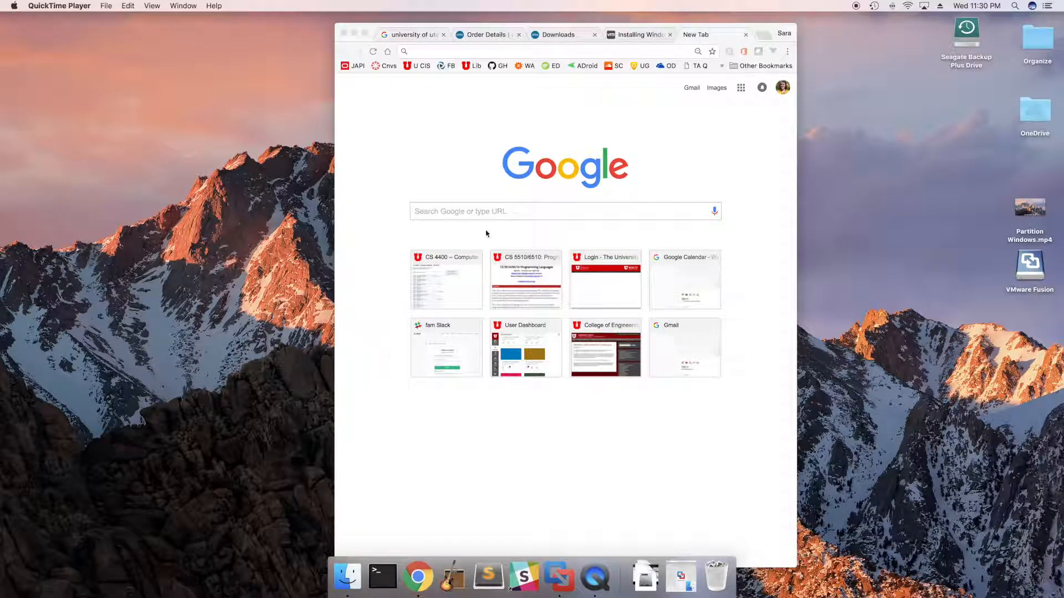
# Search the web for "university of utah vmware fusion" and open the VMware Fusion 8.0 (for Mac OS X) result
pyautogui.click(504, 213)
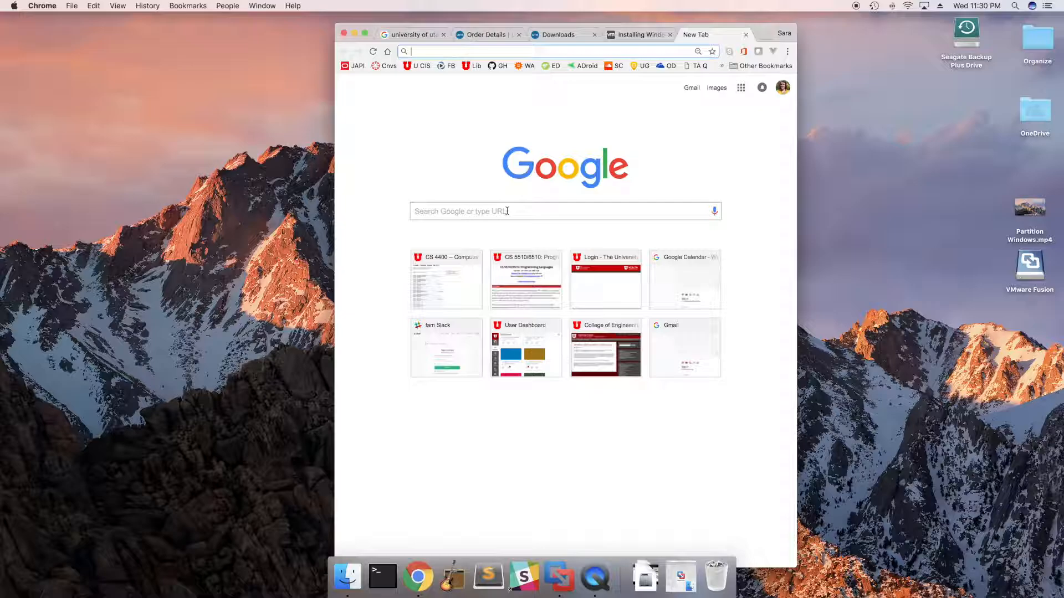
pyautogui.write('univer')
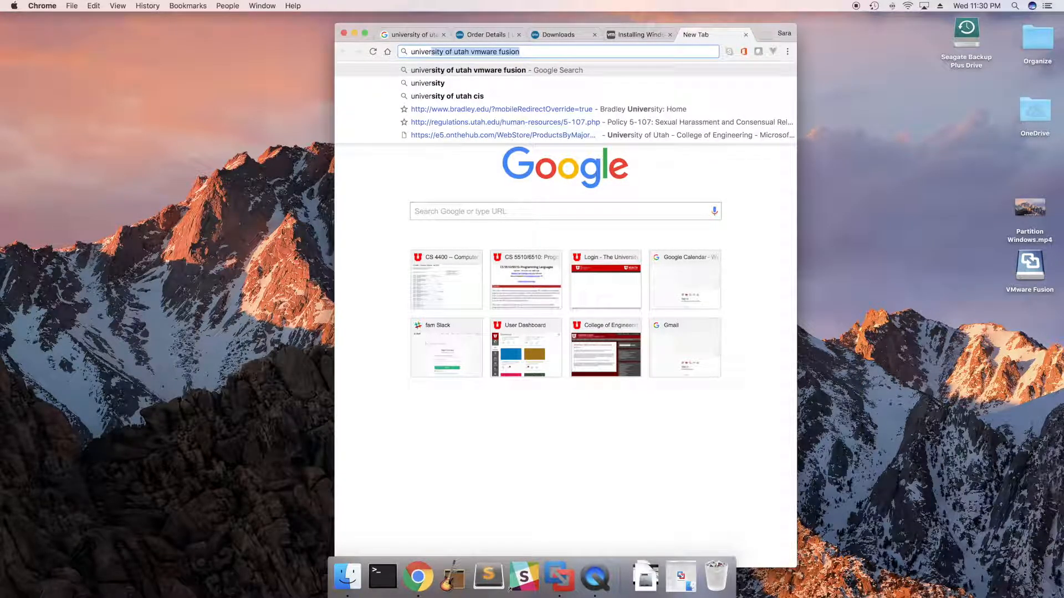
pyautogui.press('Return')
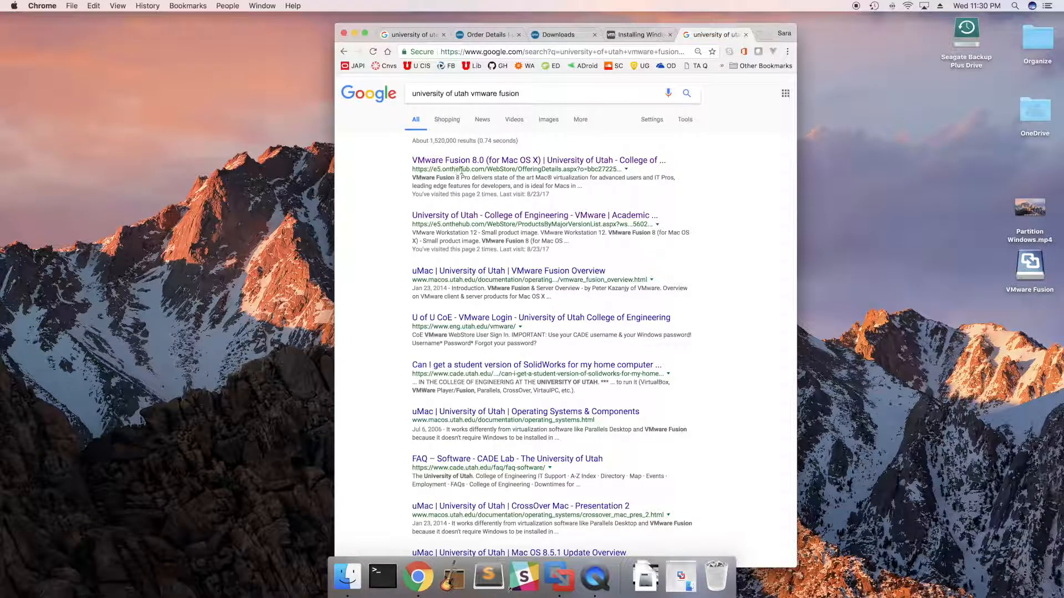
pyautogui.click(559, 162)
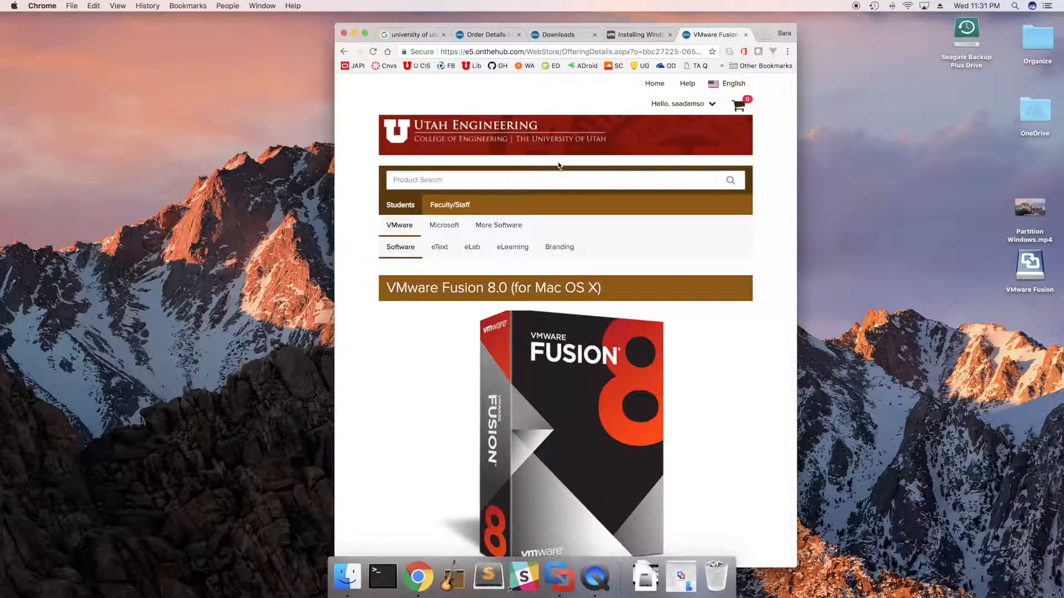
# Examine the VMware Fusion 8.0 product page, including its availability, license terms, price and cart option
pyautogui.scroll(-3, 599, 300)
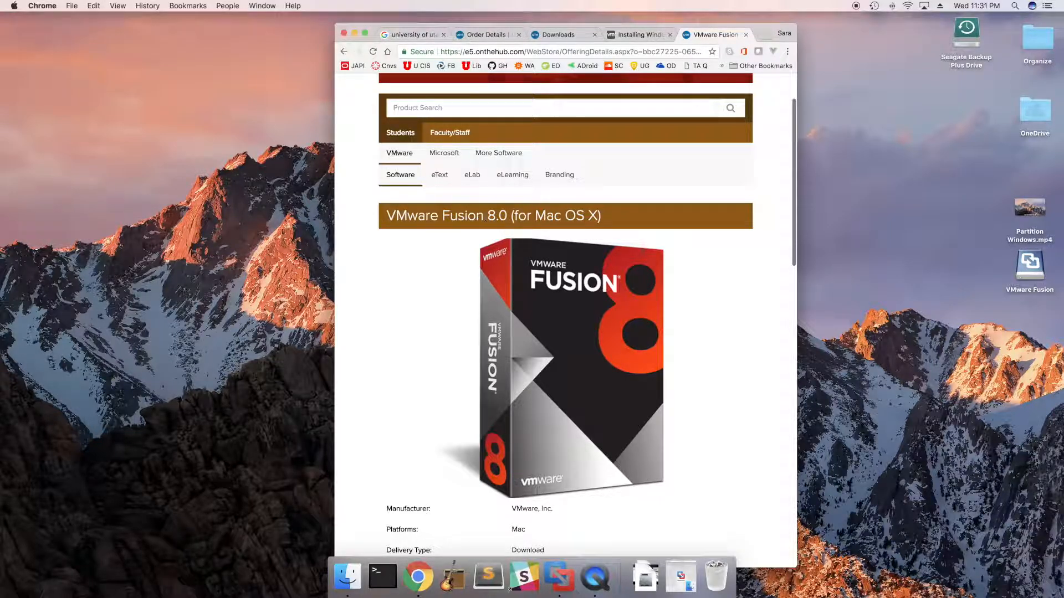
pyautogui.scroll(-5, 641, 253)
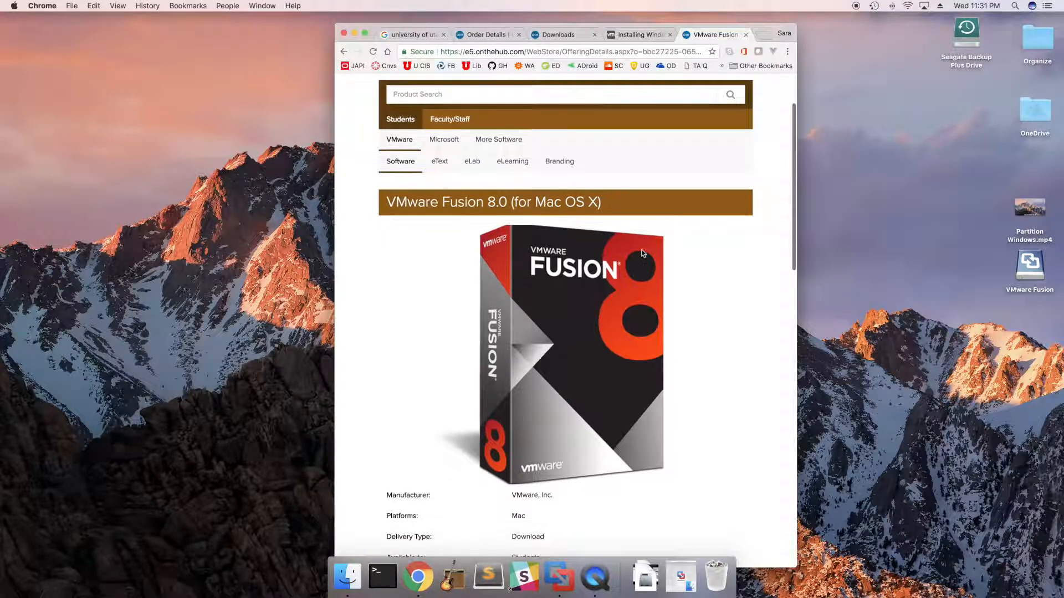
pyautogui.scroll(-1, 642, 253)
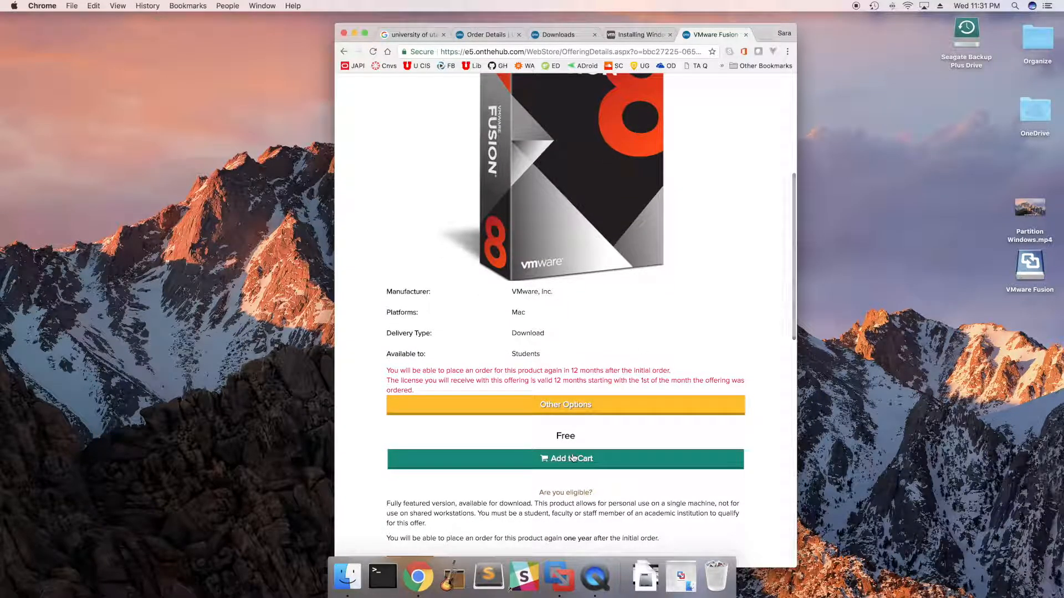
pyautogui.scroll(6, 574, 458)
pyautogui.scroll(1, 573, 457)
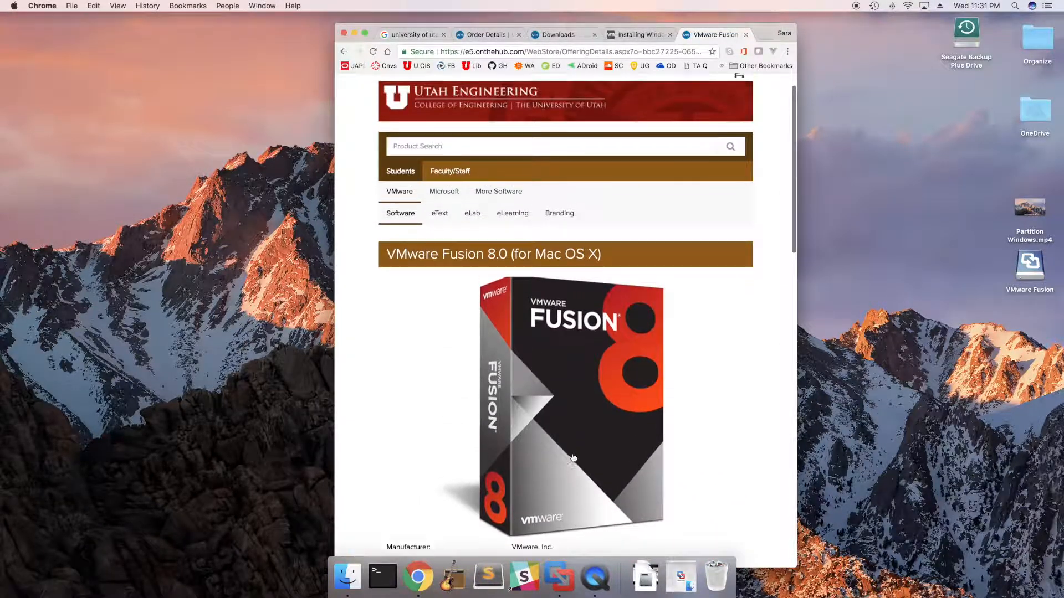
pyautogui.scroll(-6, 573, 458)
pyautogui.scroll(-1, 573, 458)
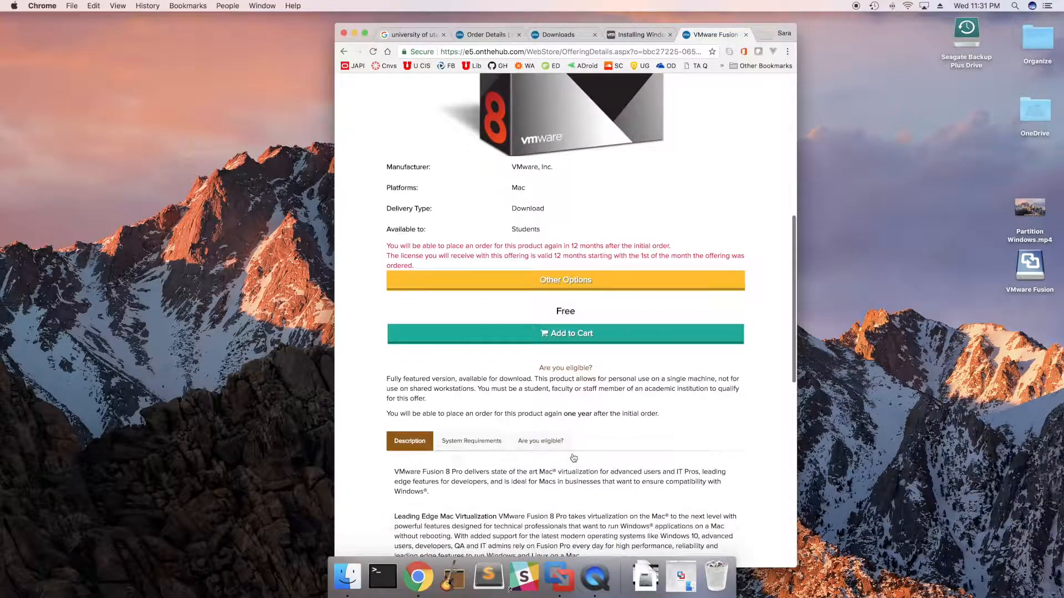
pyautogui.scroll(7, 507, 371)
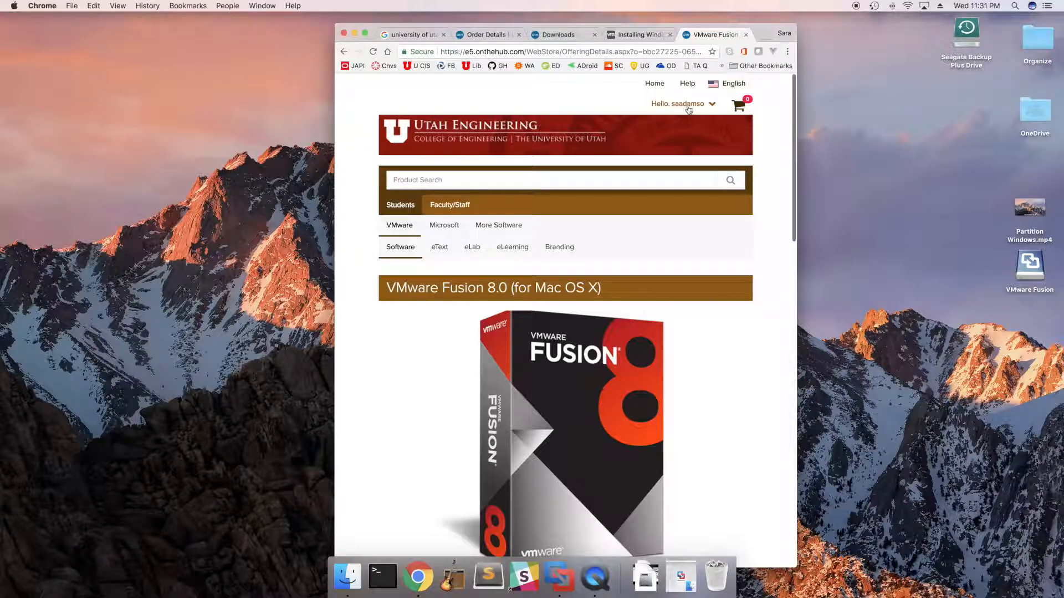
# Open the store account's Orders & Downloads page and move the browser window aside
pyautogui.click(689, 106)
pyautogui.click(692, 127)
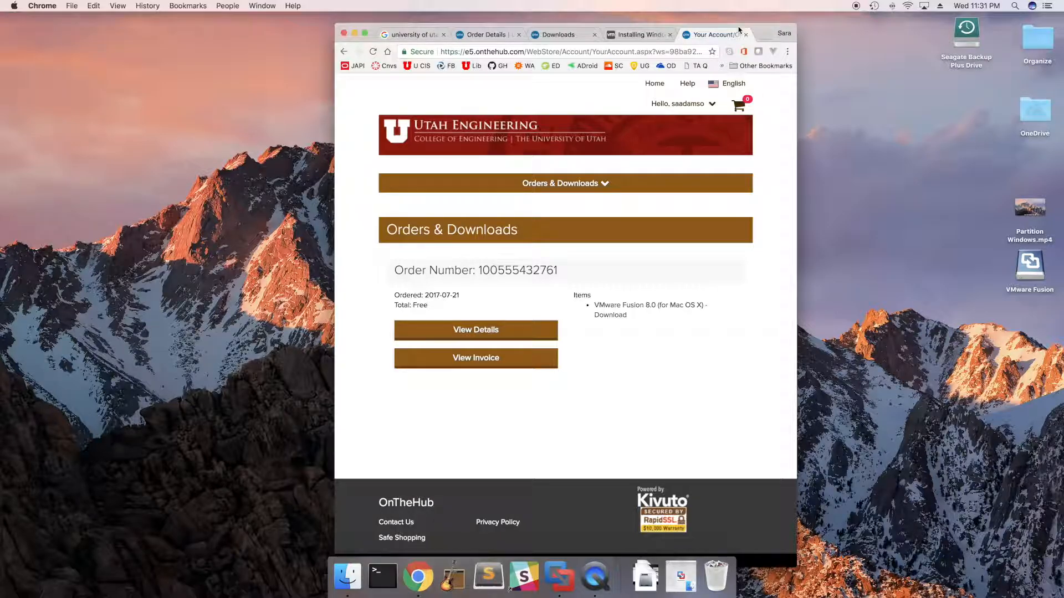
pyautogui.moveTo(765, 32); pyautogui.dragTo(594, 20)
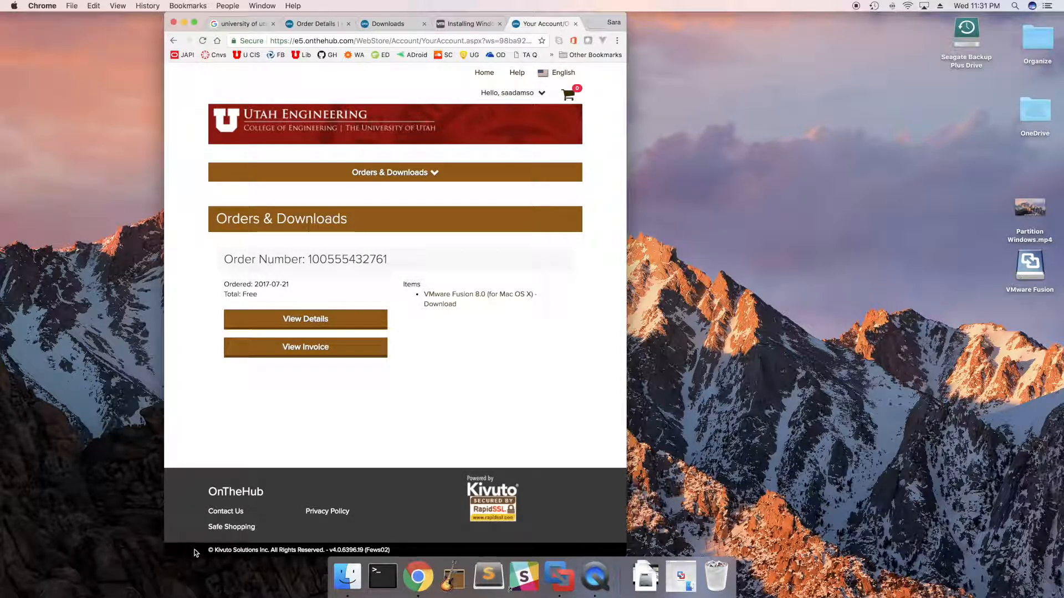
# Open the downloaded VMware-Fusion-8.5.0-4352717.dmg to view the installer and close its window
pyautogui.click(645, 576)
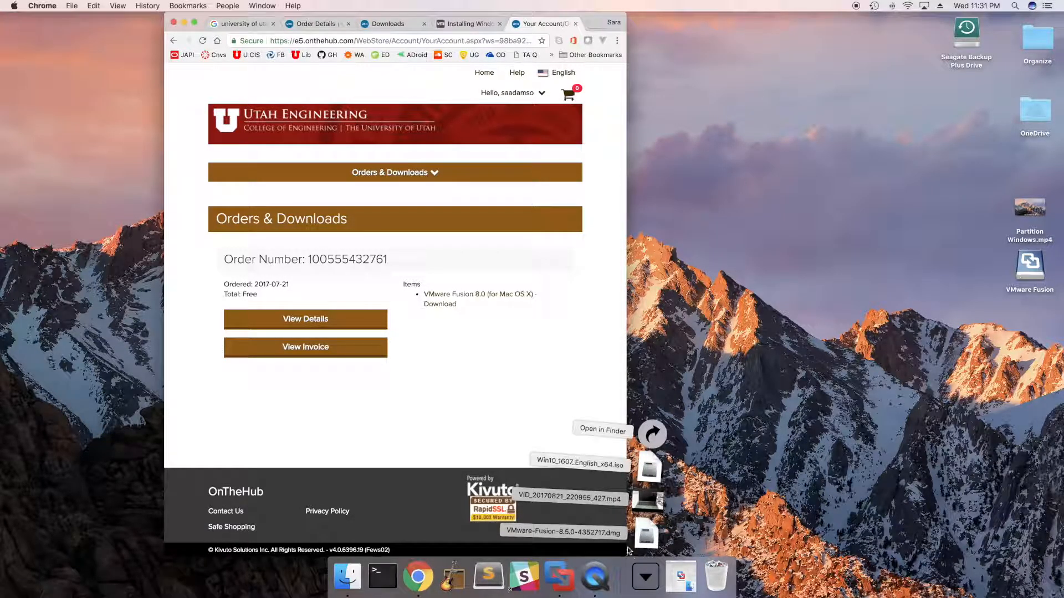
pyautogui.click(652, 542)
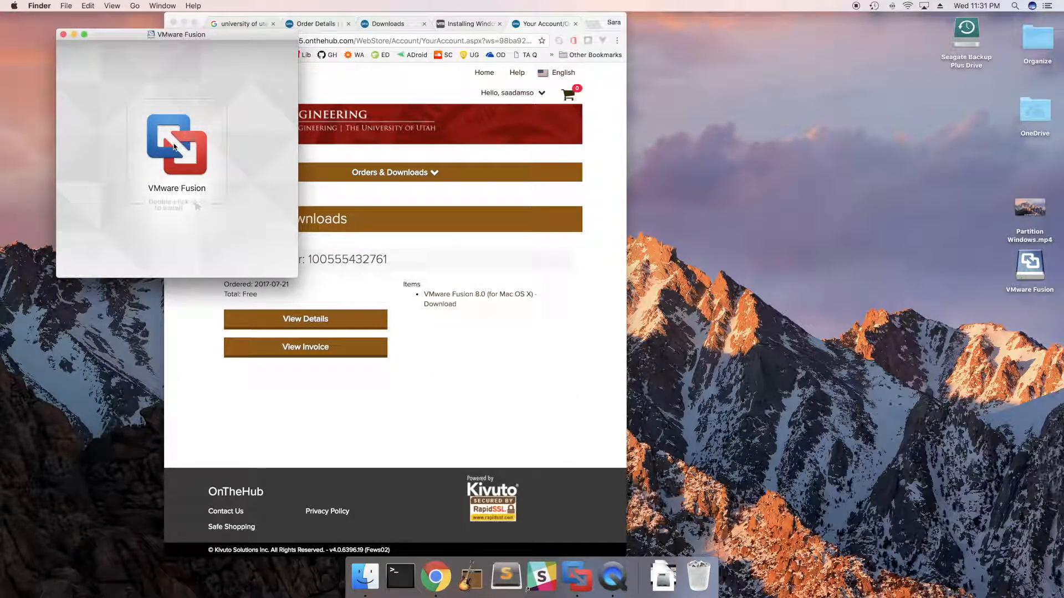
pyautogui.click(62, 34)
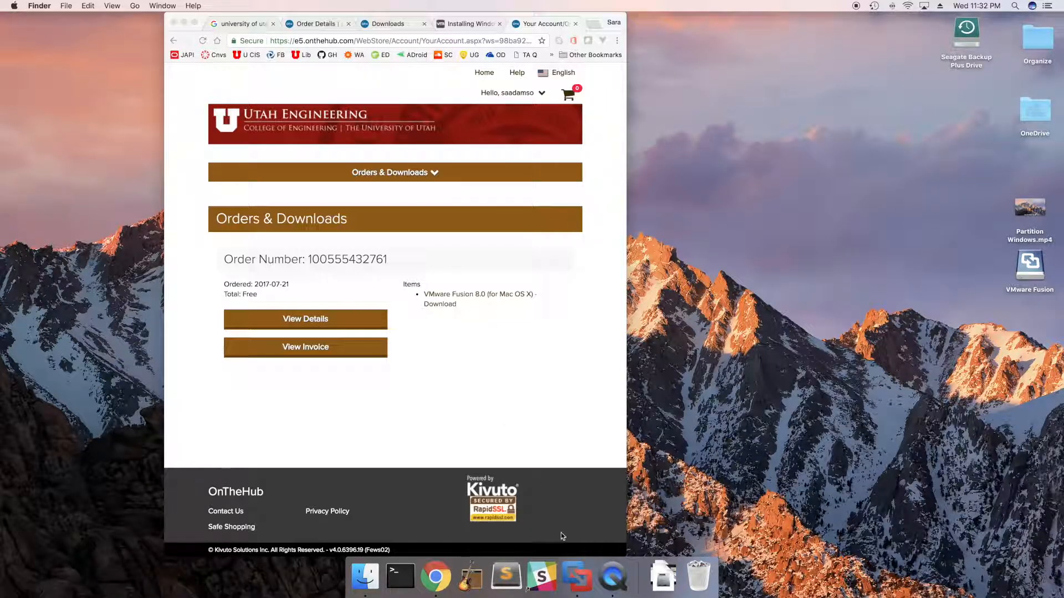
# Quit the running VMware Fusion, relaunch it through a system search for "vm", and move the installation method window aside
pyautogui.click(577, 576)
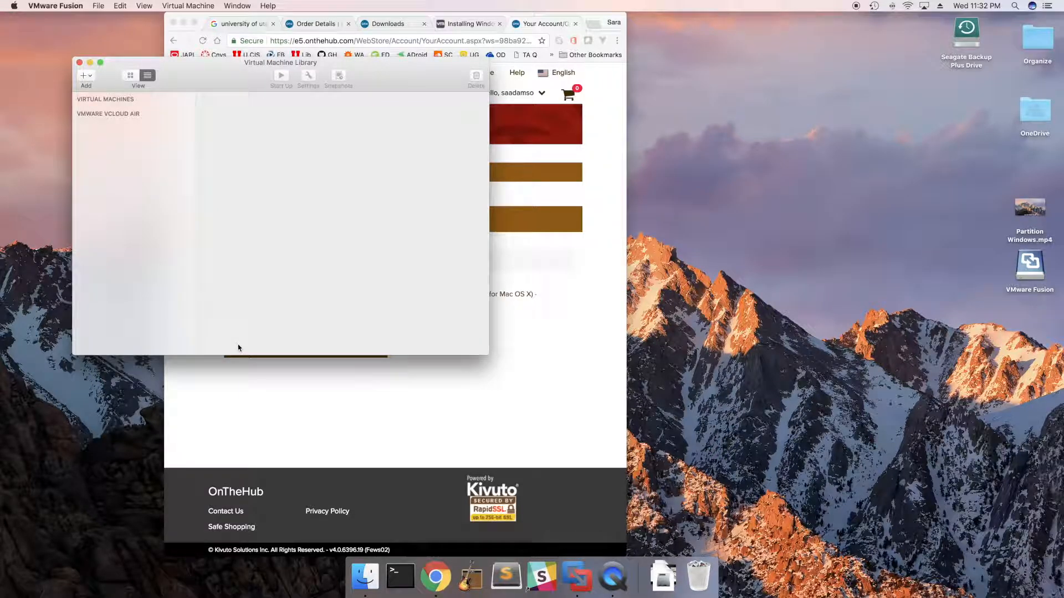
pyautogui.click(38, 4)
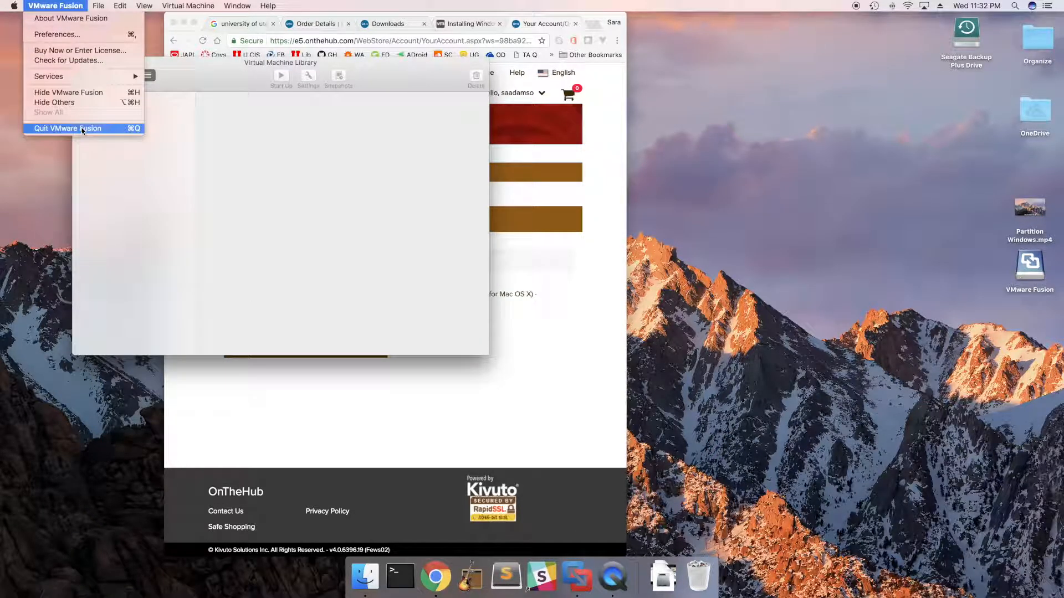
pyautogui.click(138, 129)
pyautogui.press('super+space')
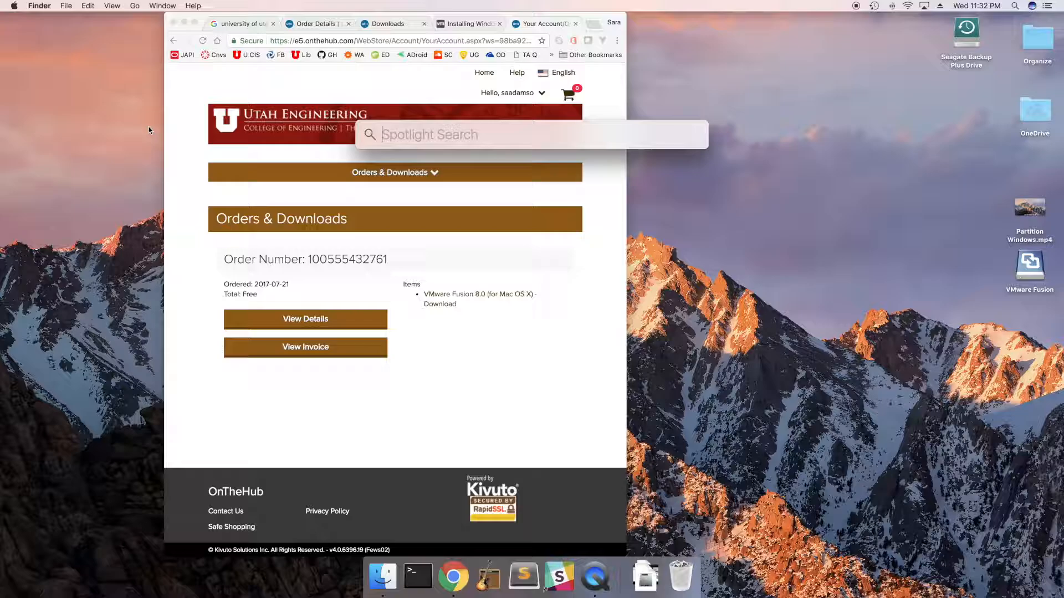
pyautogui.write('vm')
pyautogui.press('Return')
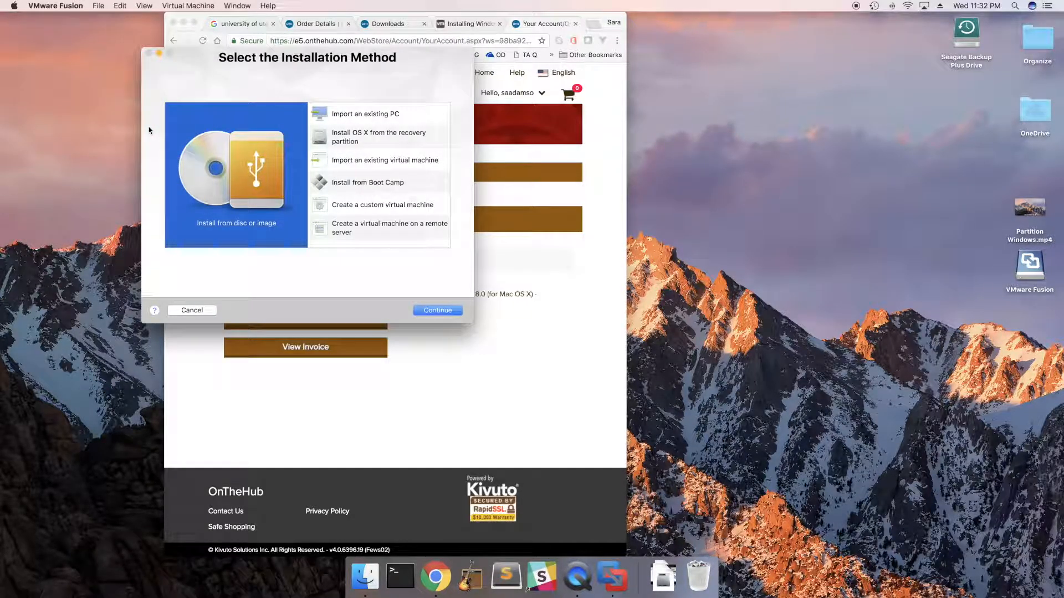
pyautogui.moveTo(203, 62); pyautogui.dragTo(108, 61)
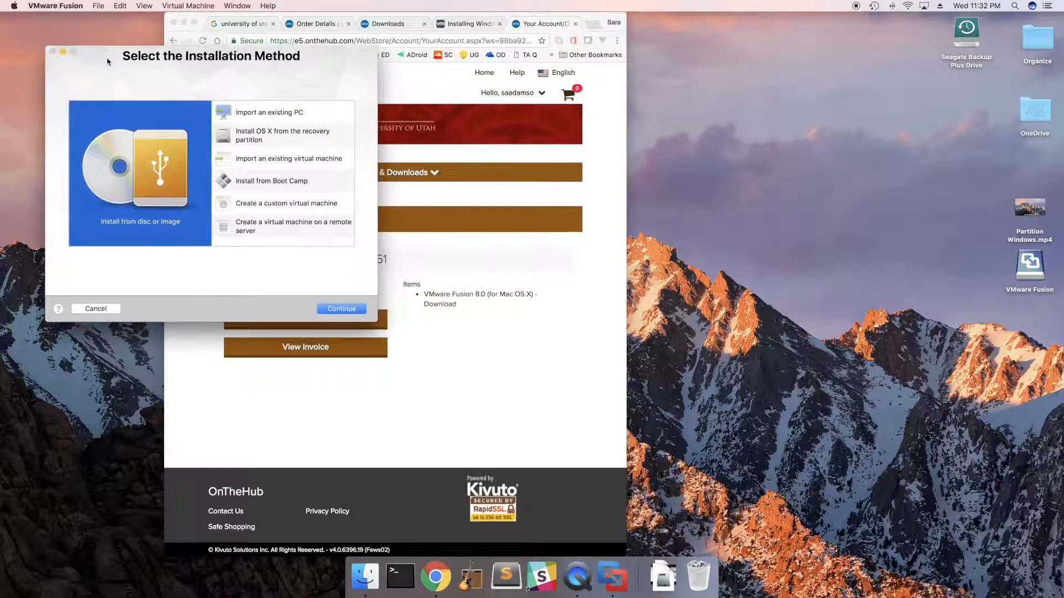
pyautogui.click(183, 22)
# Switch to Chrome, search for "windows 10 iso" in a new tab, and open Microsoft's Windows 10 disc image download page
pyautogui.click(435, 576)
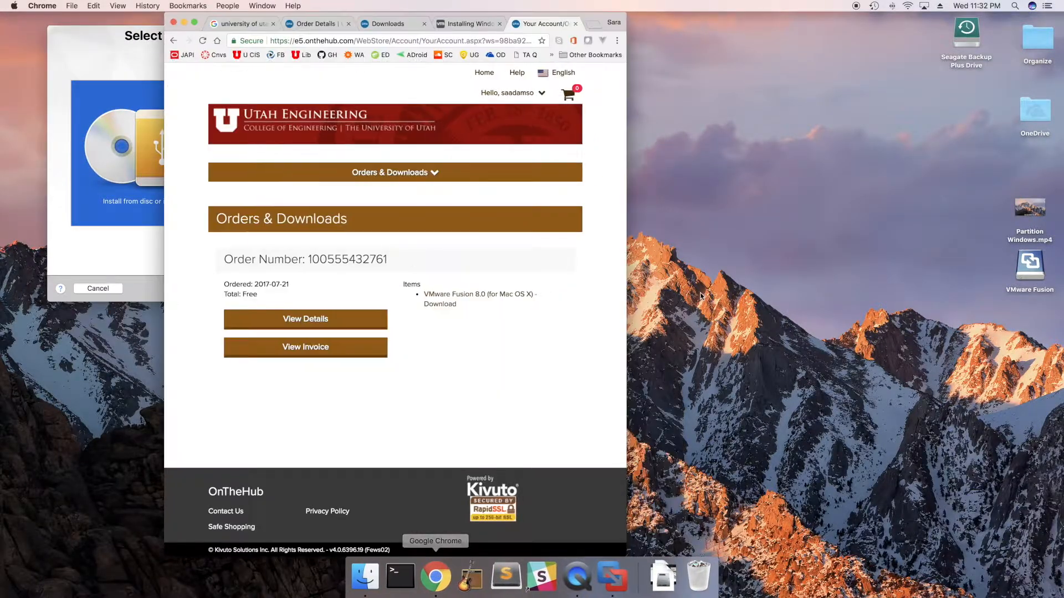
pyautogui.moveTo(586, 20); pyautogui.dragTo(734, 20)
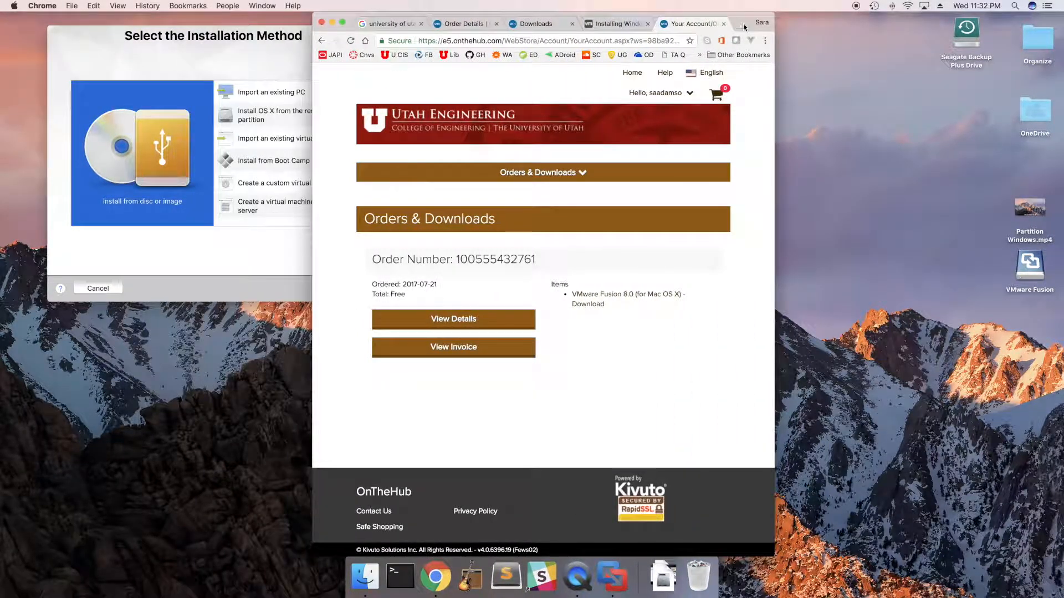
pyautogui.click(734, 22)
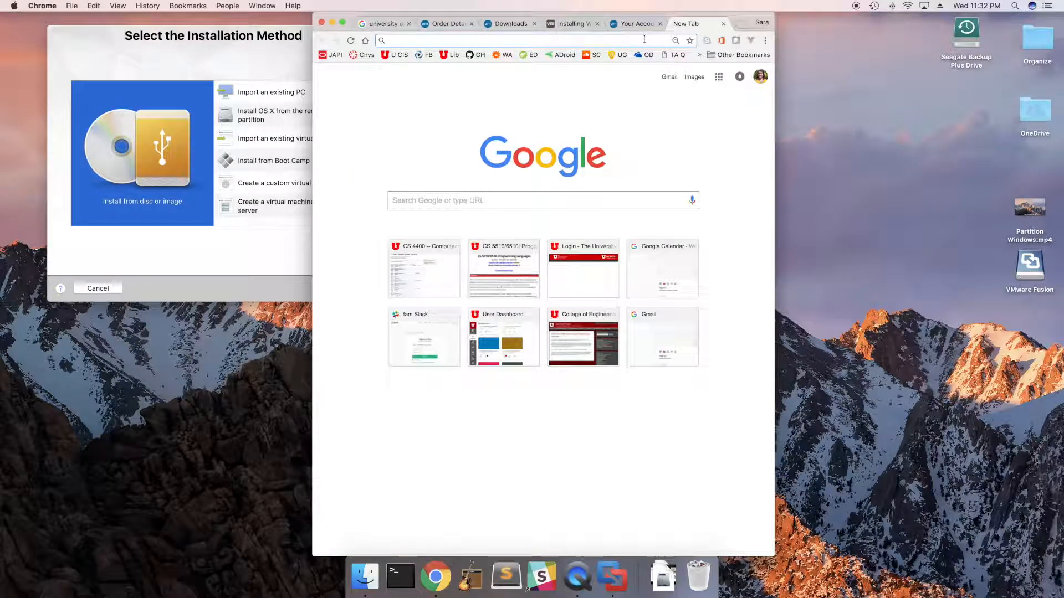
pyautogui.write('windo')
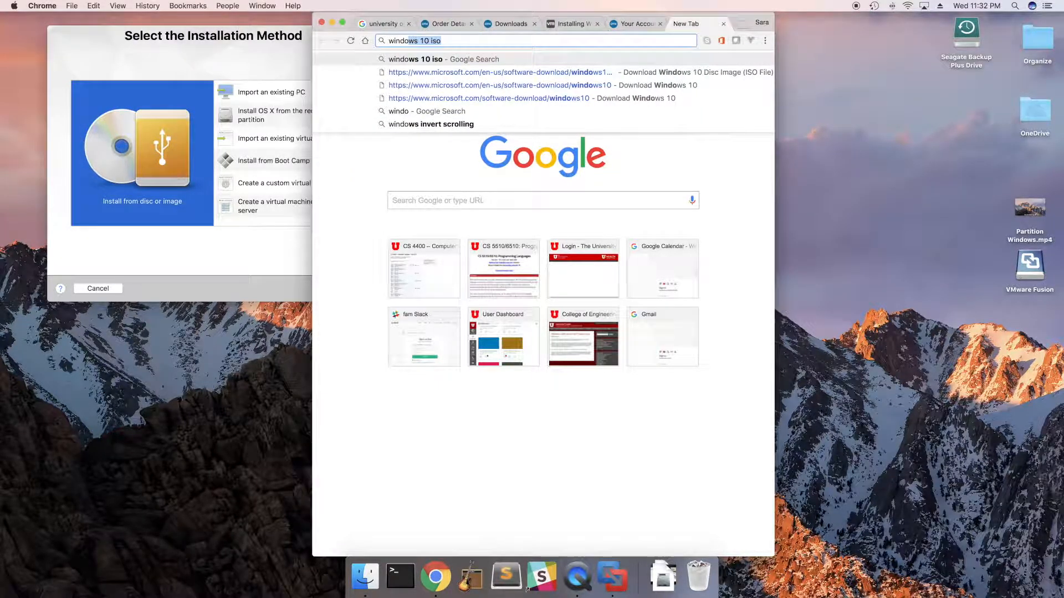
pyautogui.press('Return')
pyautogui.moveTo(745, 21); pyautogui.dragTo(823, 21)
pyautogui.click(598, 150)
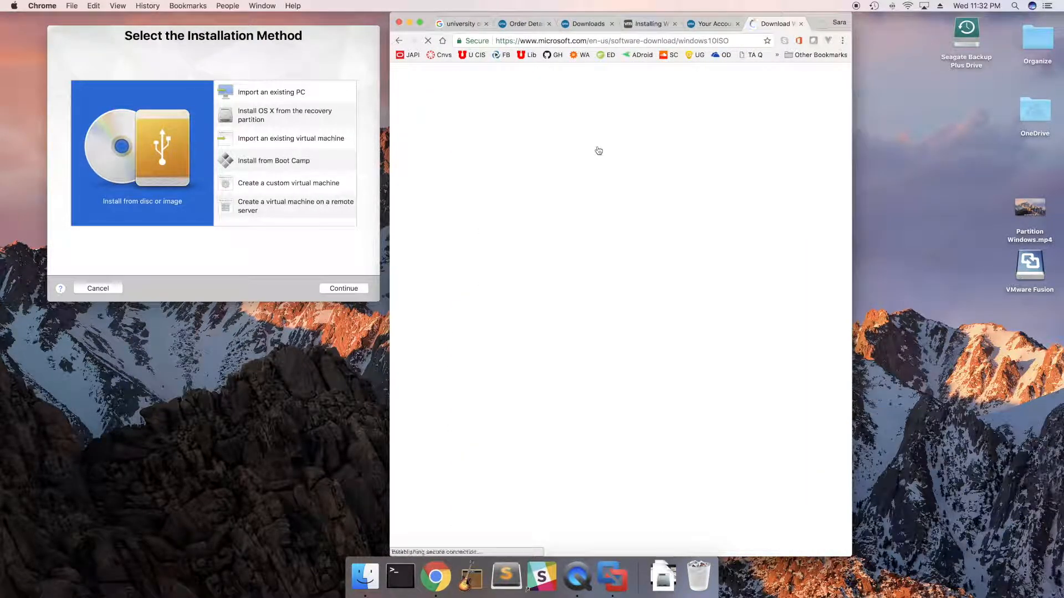
# Choose the Windows 10 edition under Windows 10 Anniversary Update and confirm it
pyautogui.scroll(-5, 565, 232)
pyautogui.scroll(-3, 566, 232)
pyautogui.scroll(4, 566, 233)
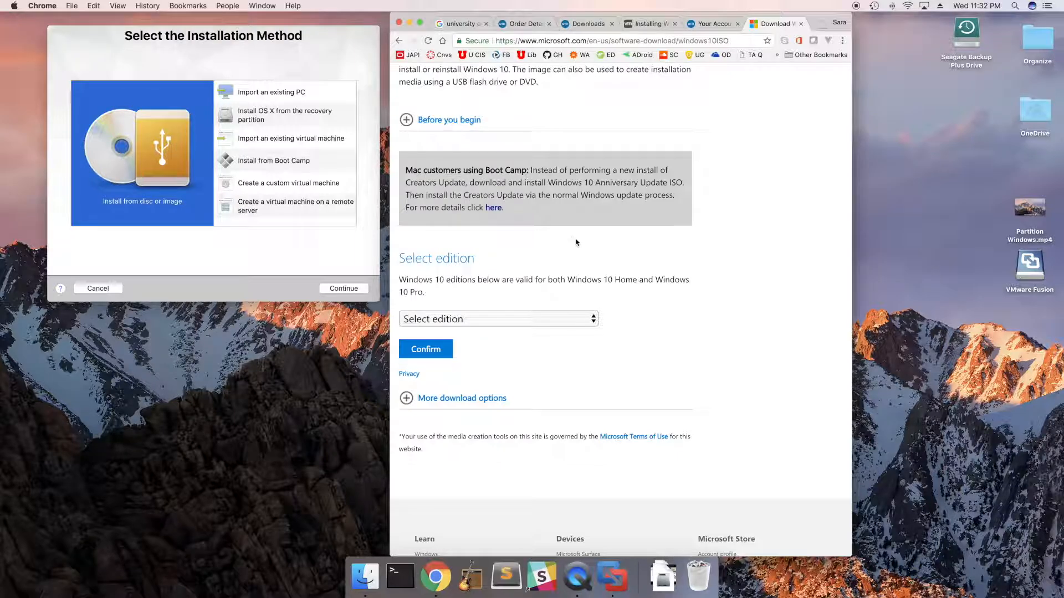
pyautogui.click(592, 319)
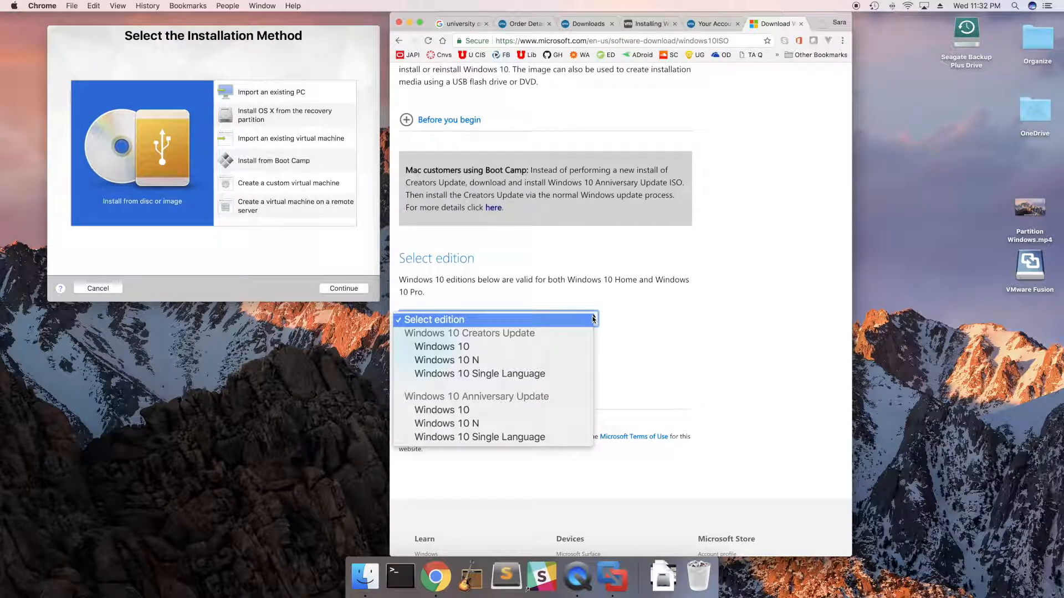
pyautogui.click(470, 410)
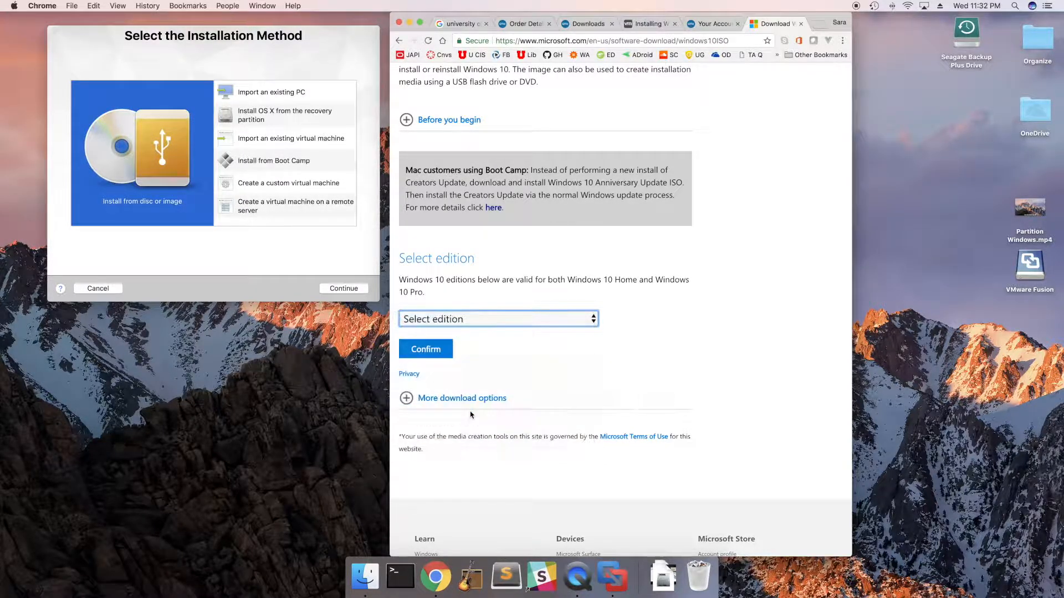
pyautogui.click(438, 354)
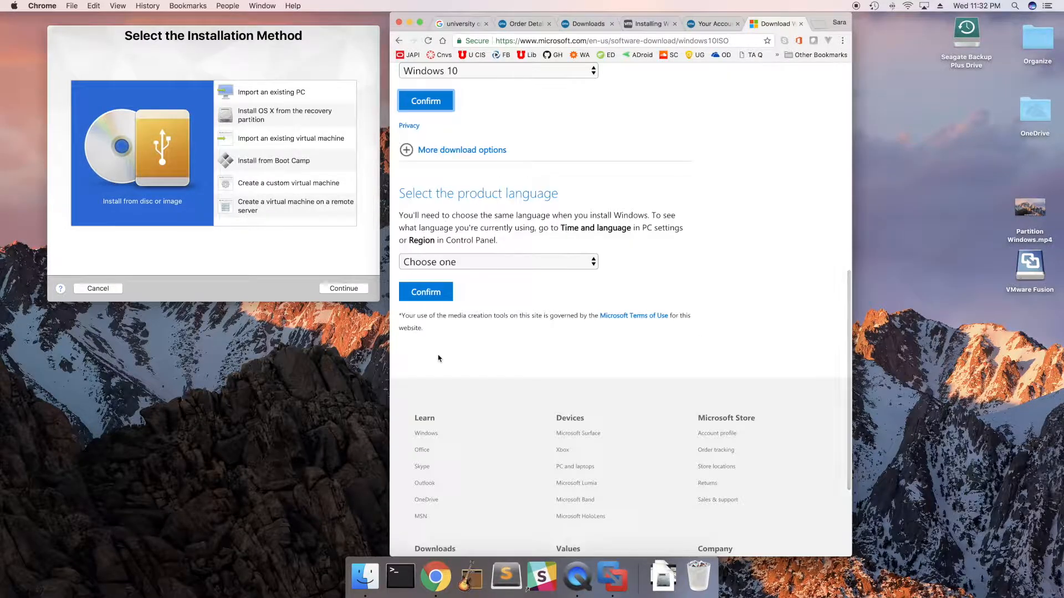
# Set the product language to English and confirm it
pyautogui.click(548, 268)
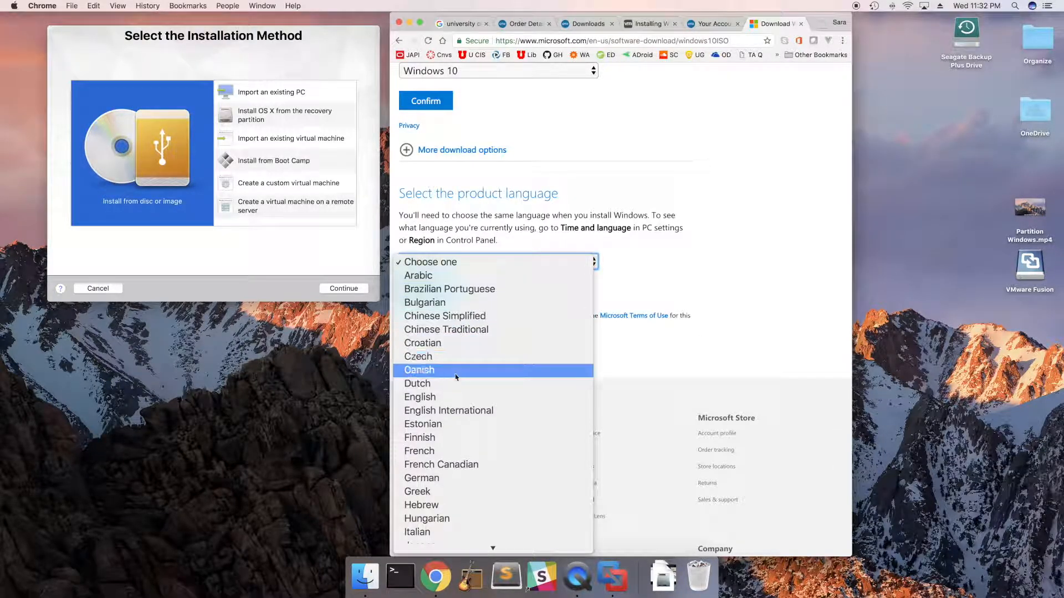
pyautogui.click(442, 397)
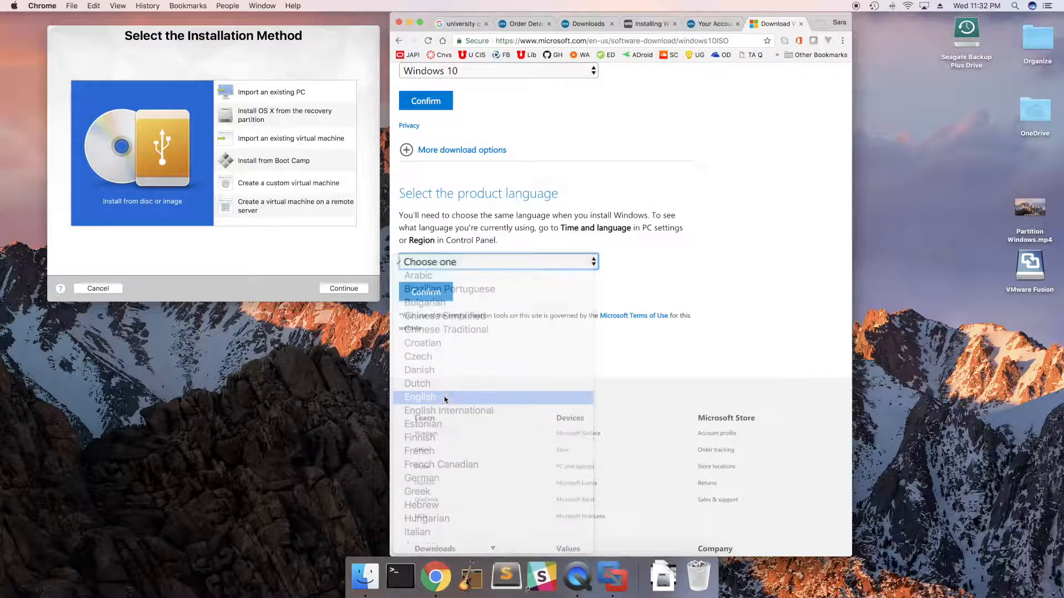
pyautogui.click(440, 293)
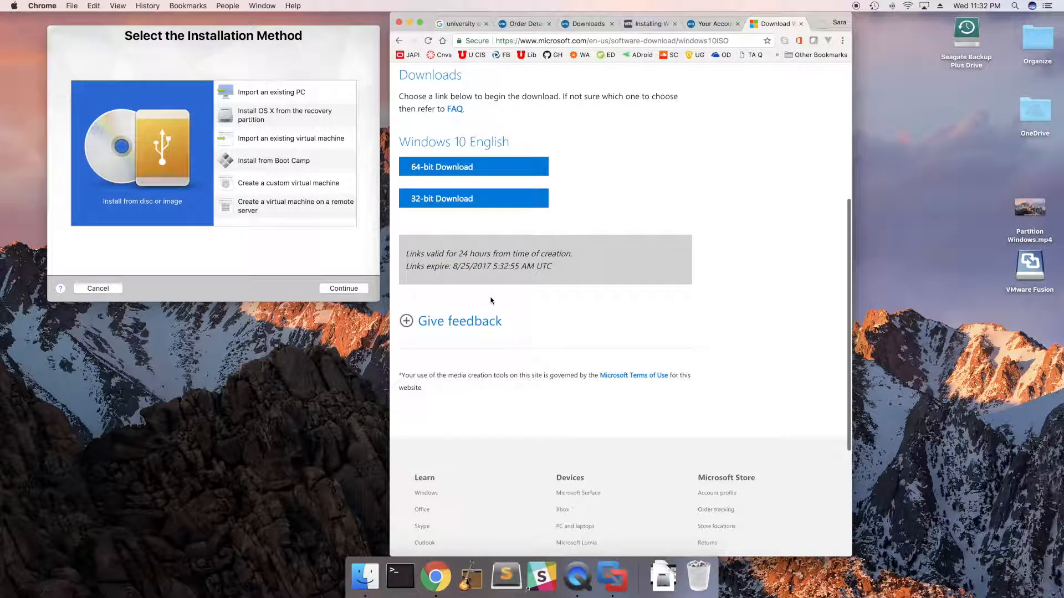
# Start the 64-bit Windows 10 English ISO download and cancel it
pyautogui.click(481, 168)
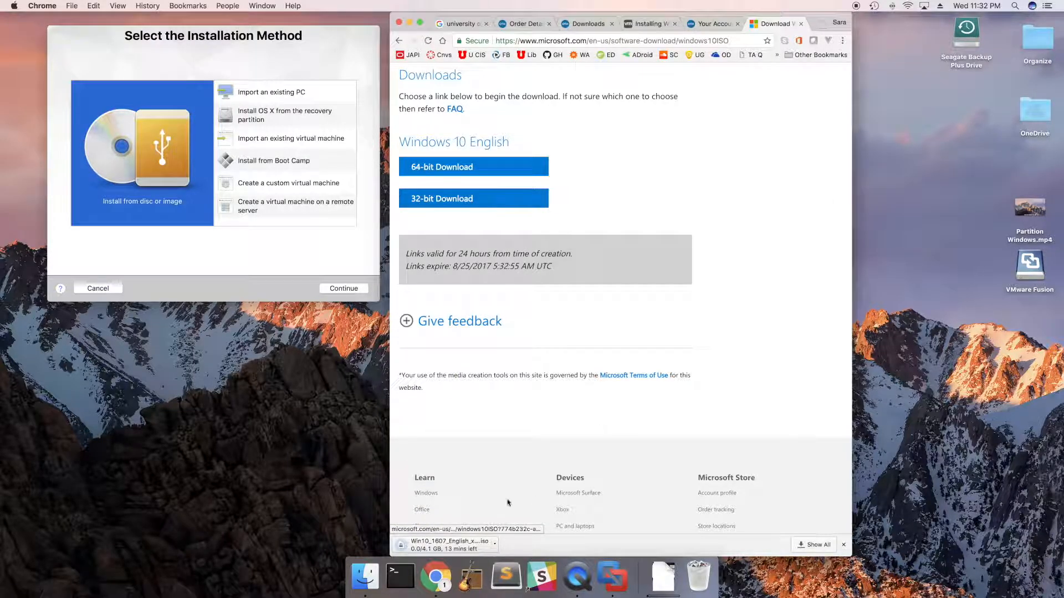
pyautogui.click(494, 546)
pyautogui.click(521, 548)
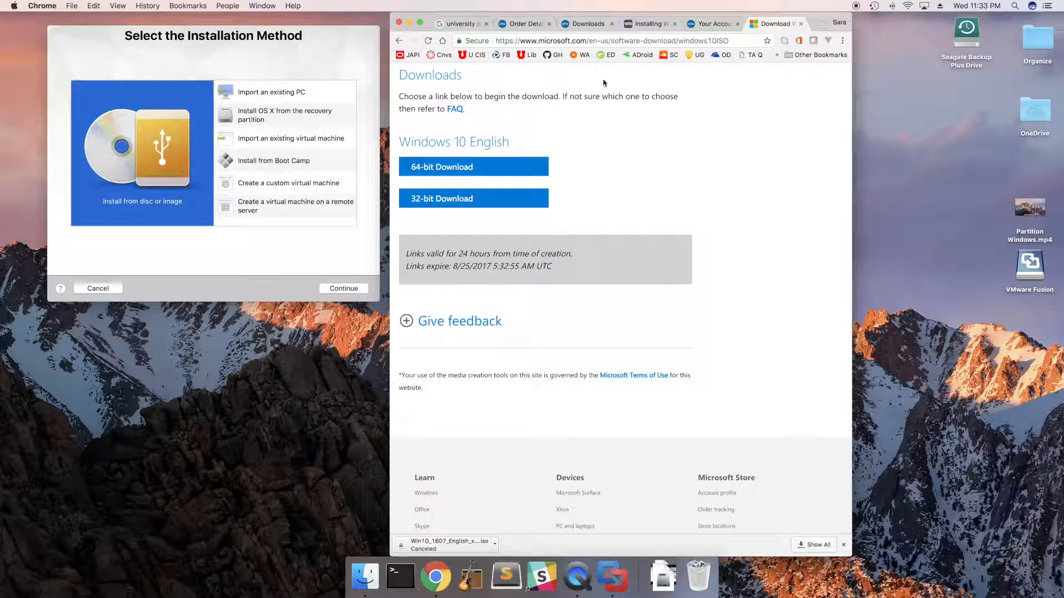
# Open cade.utah.edu in a new browser tab and follow its MSDNAA link to the DreamSpark WebStore sign-in page
pyautogui.click(585, 25)
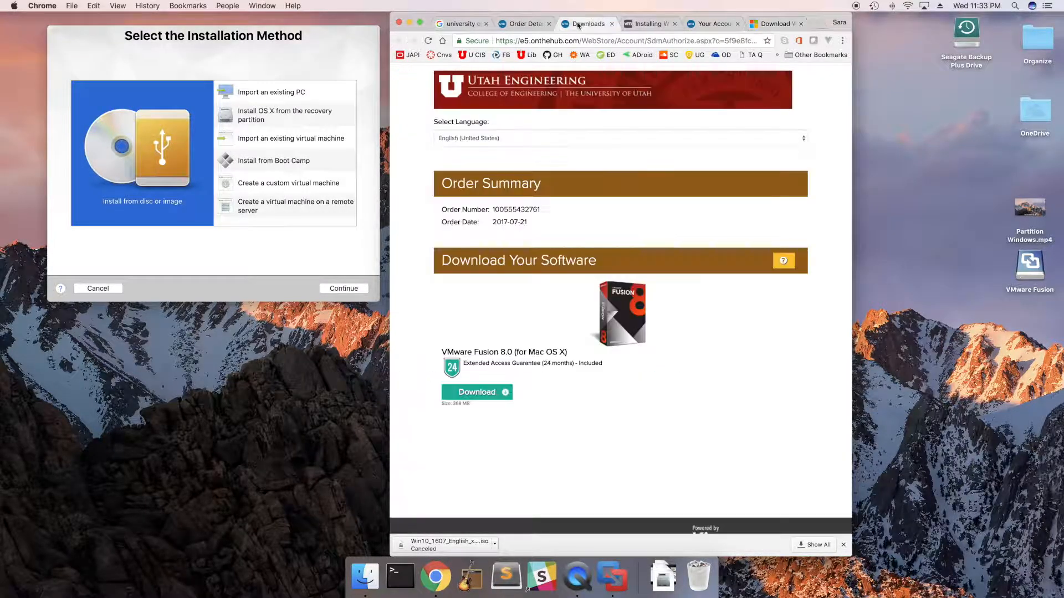
pyautogui.click(824, 29)
pyautogui.write('cade.')
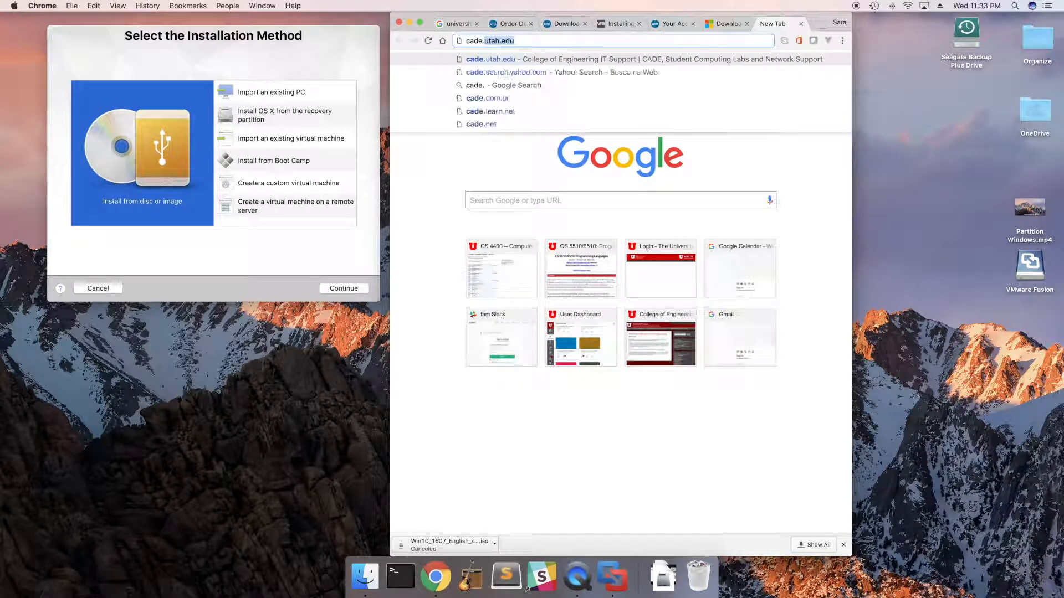
pyautogui.press('Return')
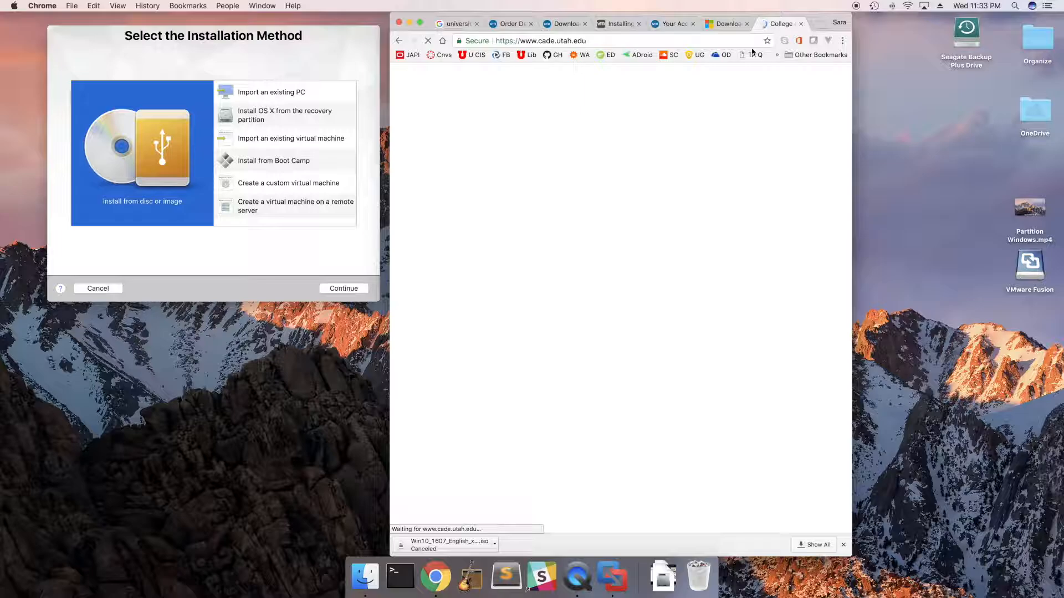
pyautogui.click(816, 114)
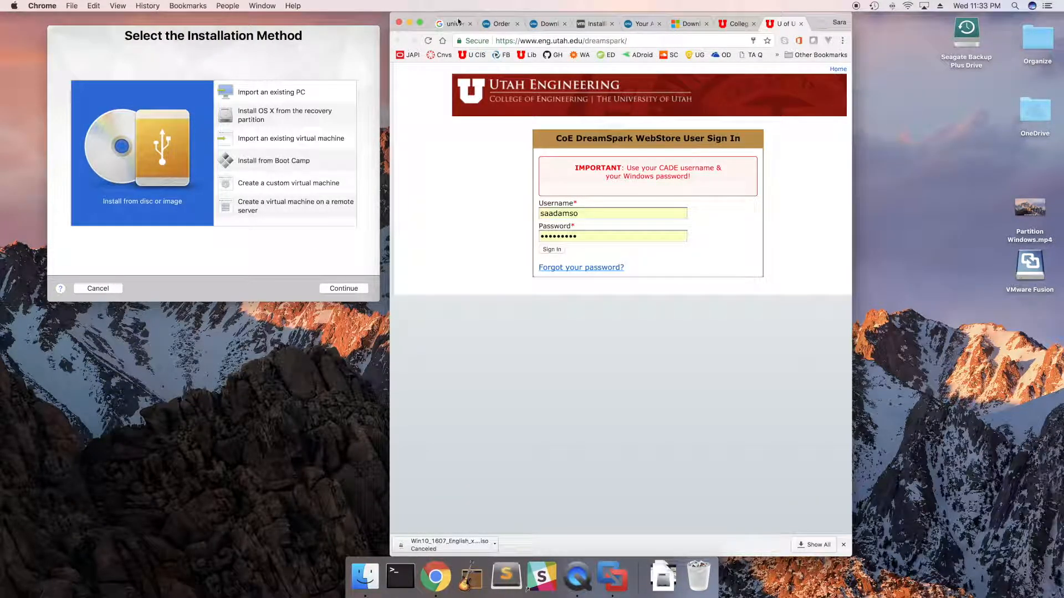
pyautogui.click(736, 23)
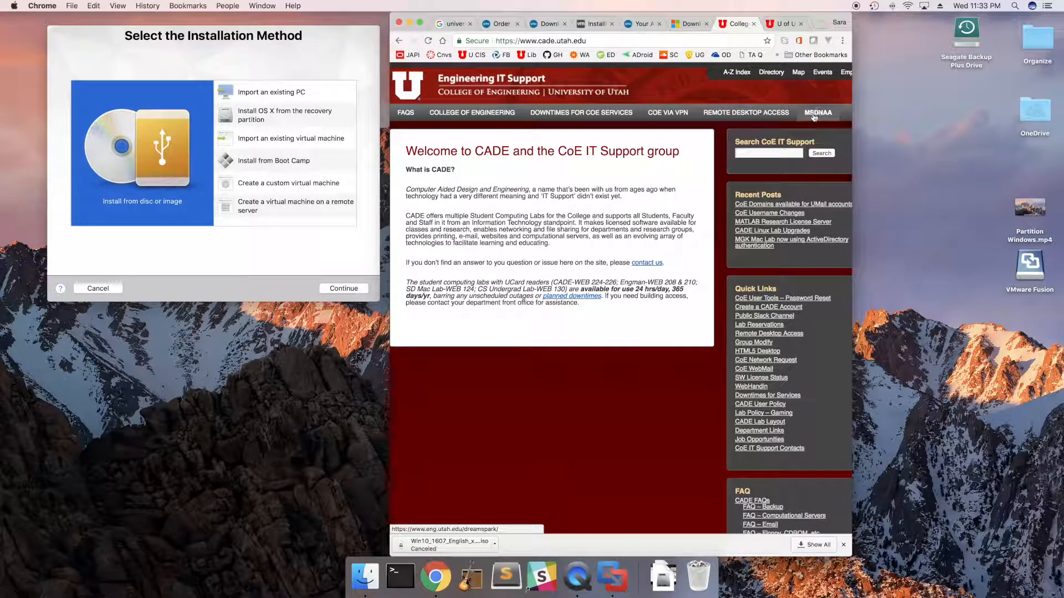
pyautogui.click(783, 23)
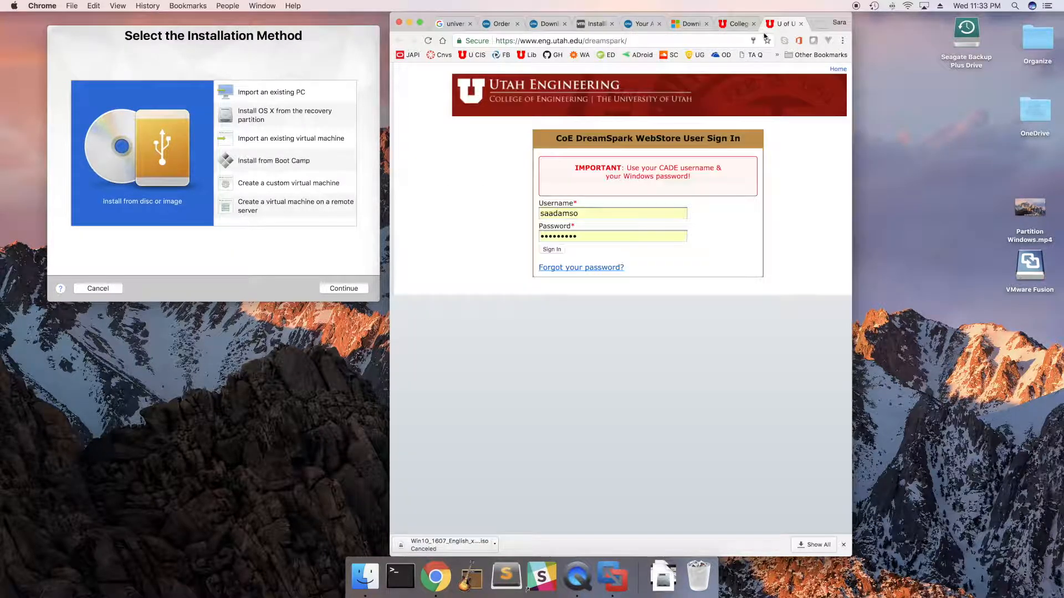
# Sign in to the DreamSpark WebStore with the prefilled credentials and open the Windows 10 product from the Operating Systems category
pyautogui.click(555, 252)
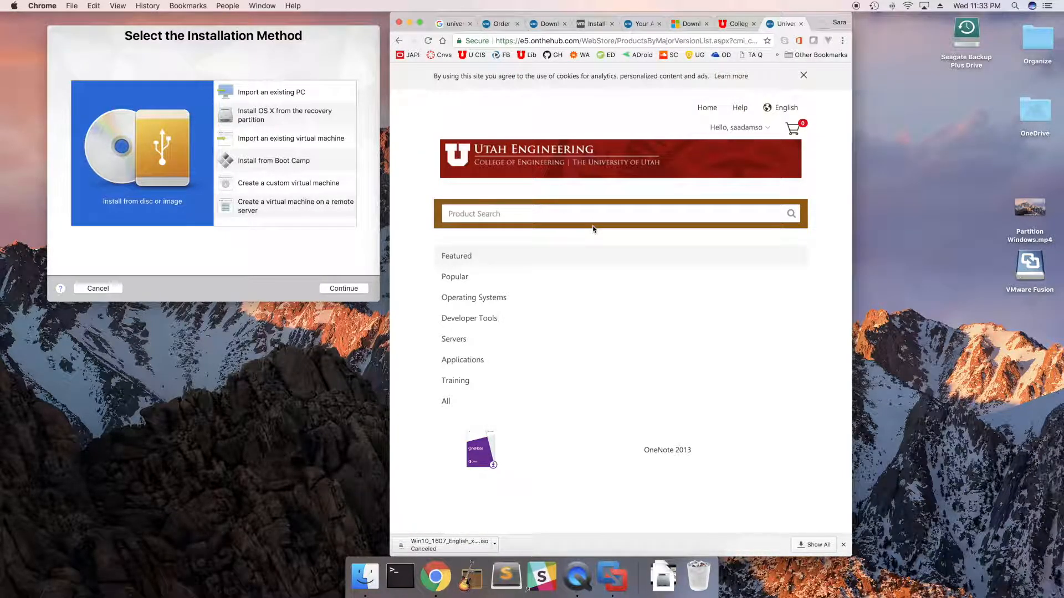
pyautogui.scroll(-1, 593, 230)
pyautogui.scroll(-8, 570, 245)
pyautogui.scroll(-2, 571, 253)
pyautogui.scroll(10, 571, 252)
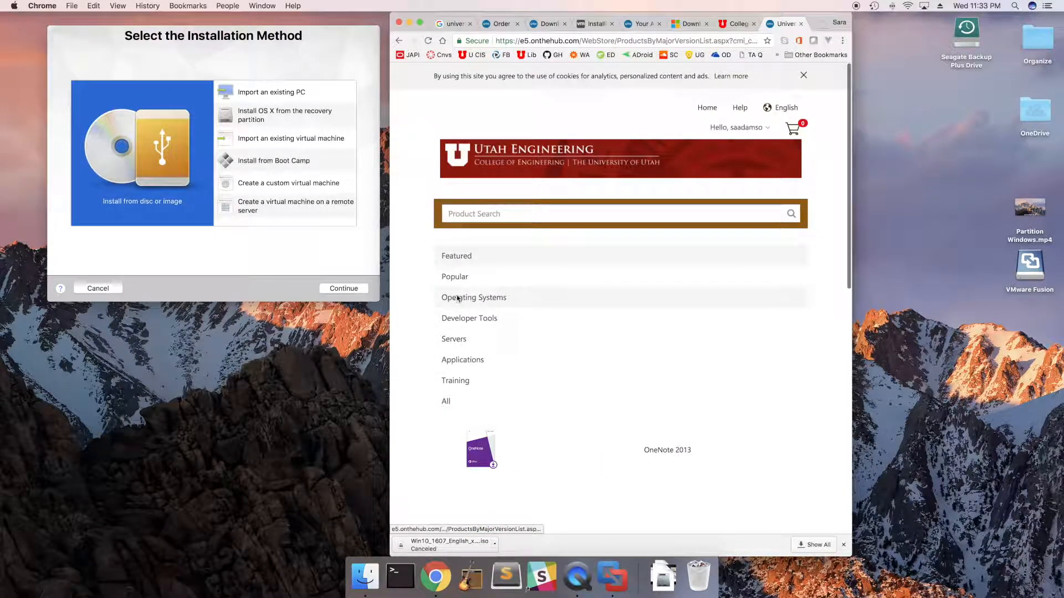
pyautogui.scroll(-4, 601, 314)
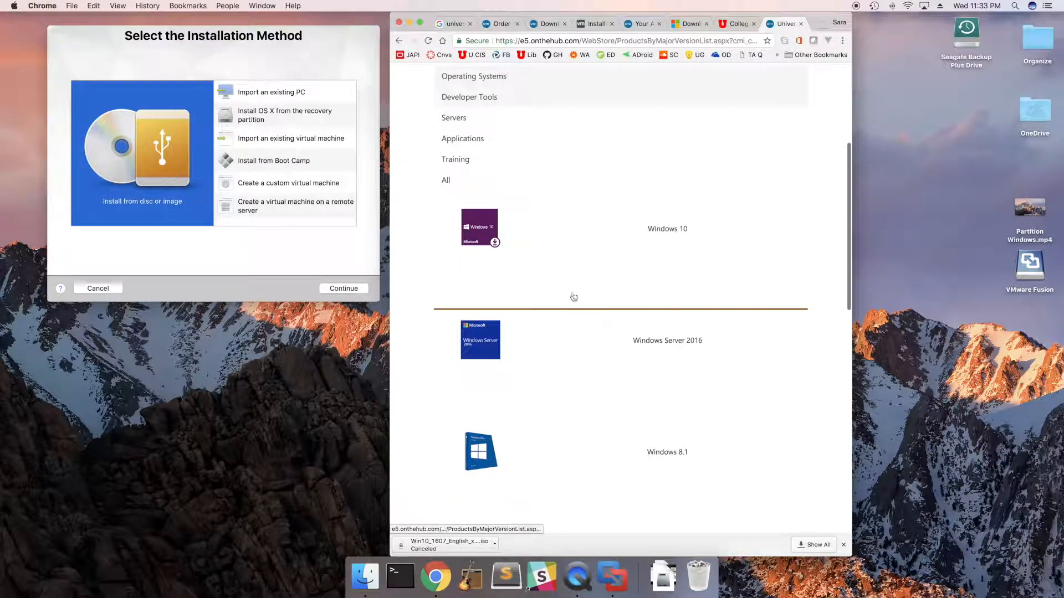
pyautogui.click(523, 238)
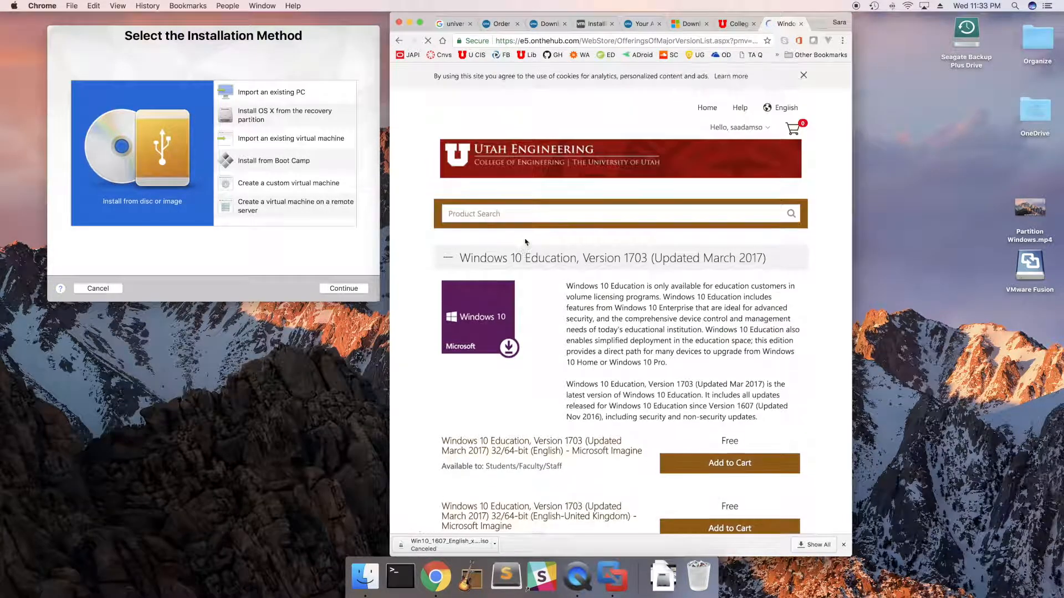
# Expand Windows 10 (Multiple Editions), Version 1703 and examine its Windows 10 Pro description and cart offers
pyautogui.scroll(-6, 571, 303)
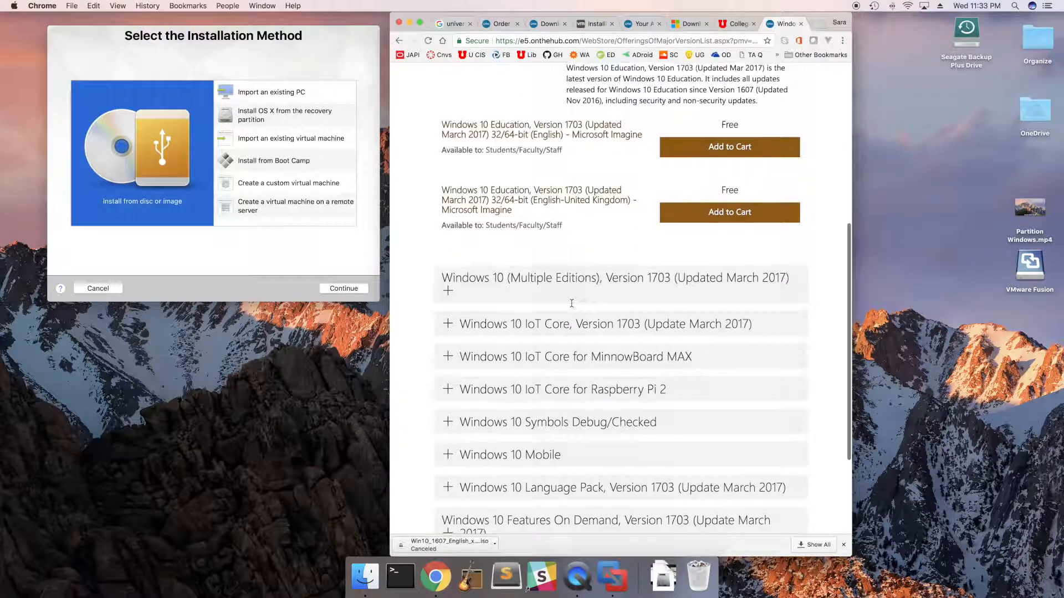
pyautogui.click(447, 291)
pyautogui.scroll(-5, 676, 163)
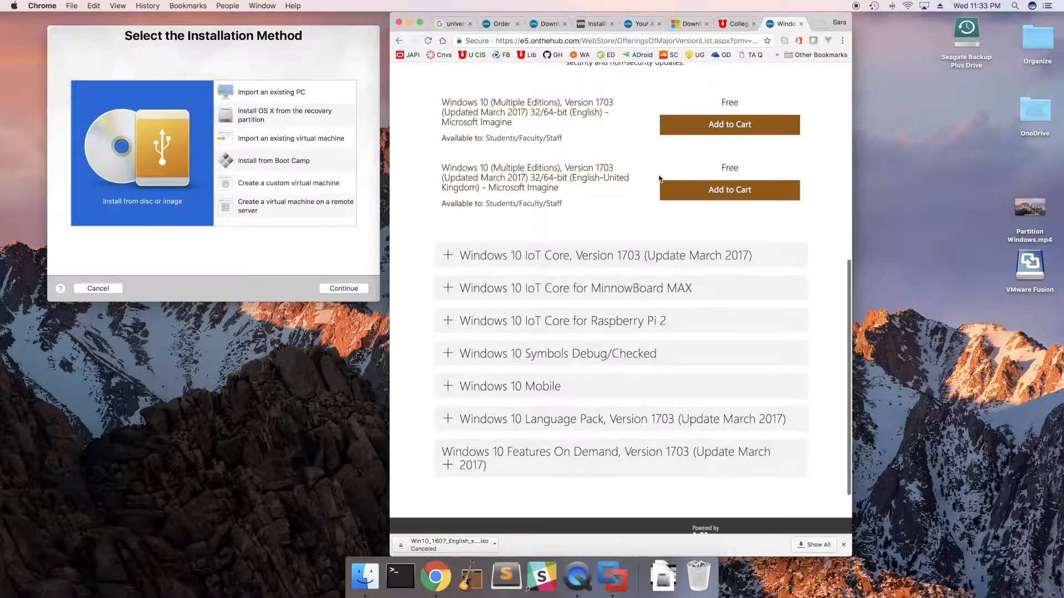
pyautogui.scroll(5, 659, 177)
pyautogui.scroll(1, 659, 177)
pyautogui.moveTo(567, 163); pyautogui.dragTo(615, 163)
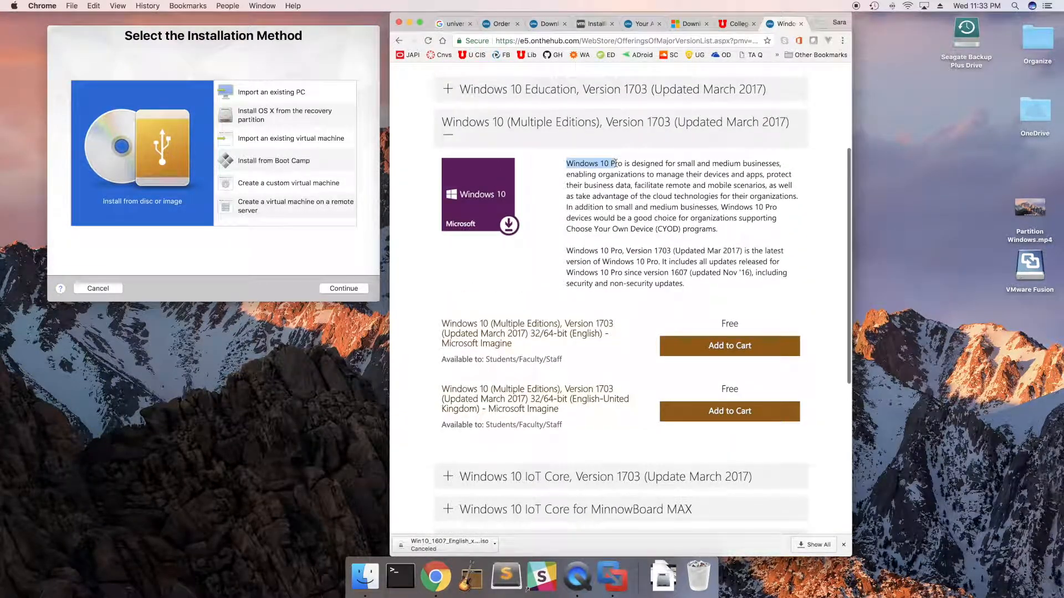
pyautogui.scroll(4, 657, 299)
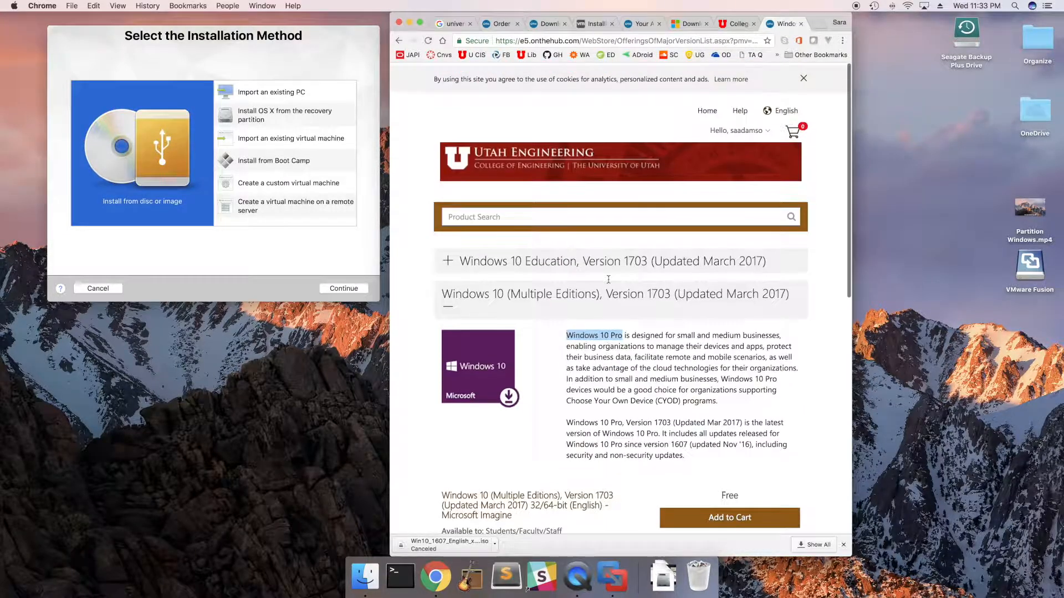
# Open the account's Orders & Downloads page and look over the Windows 10 (Multiple Editions) order
pyautogui.click(750, 150)
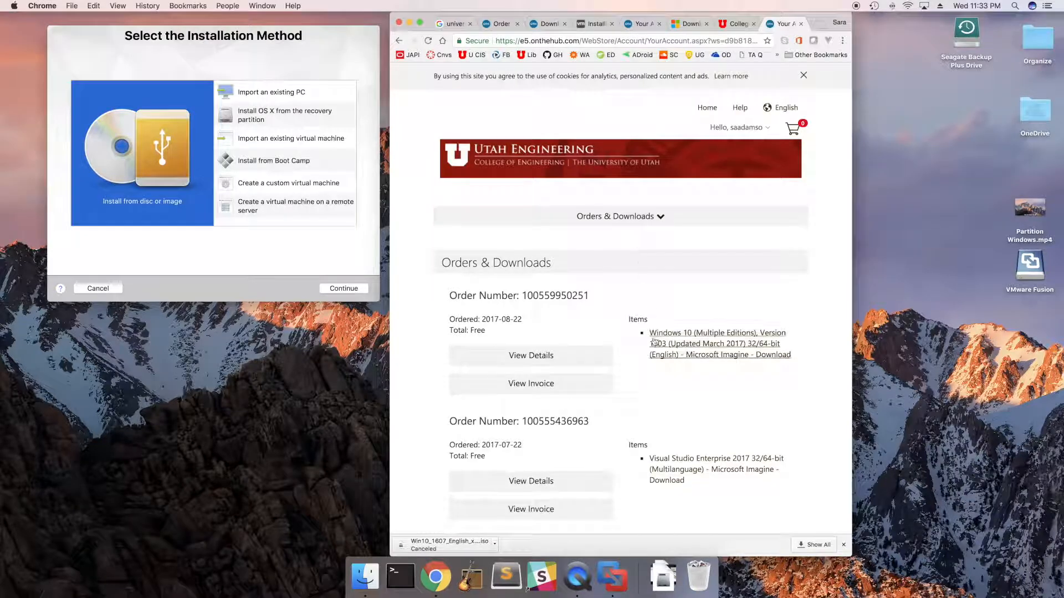
pyautogui.scroll(-2, 688, 327)
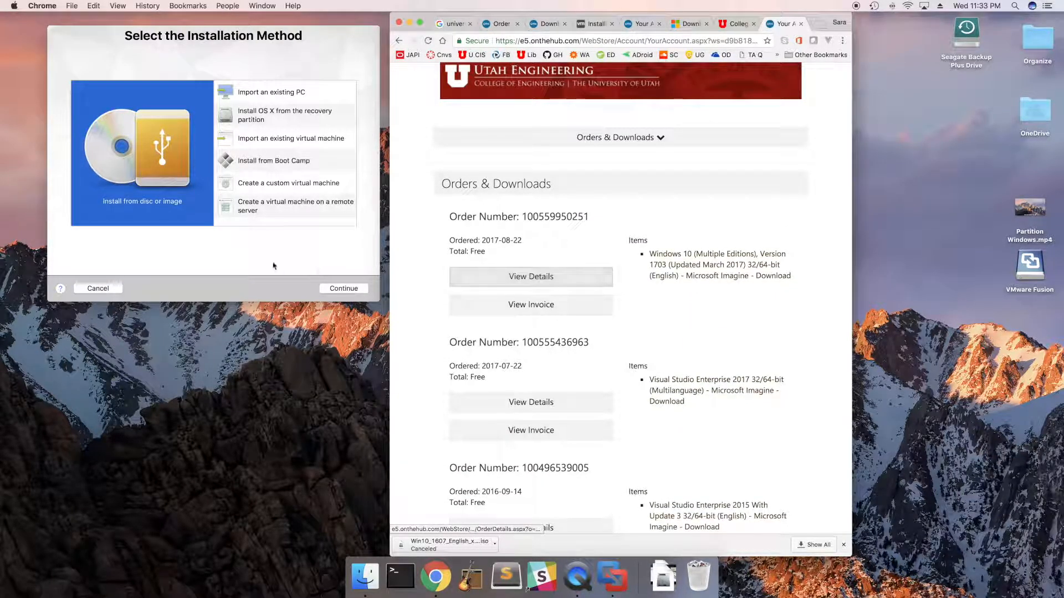
# Open the Downloads folder in Finder and move its window clear of the VMware Fusion installation dialog
pyautogui.click(342, 288)
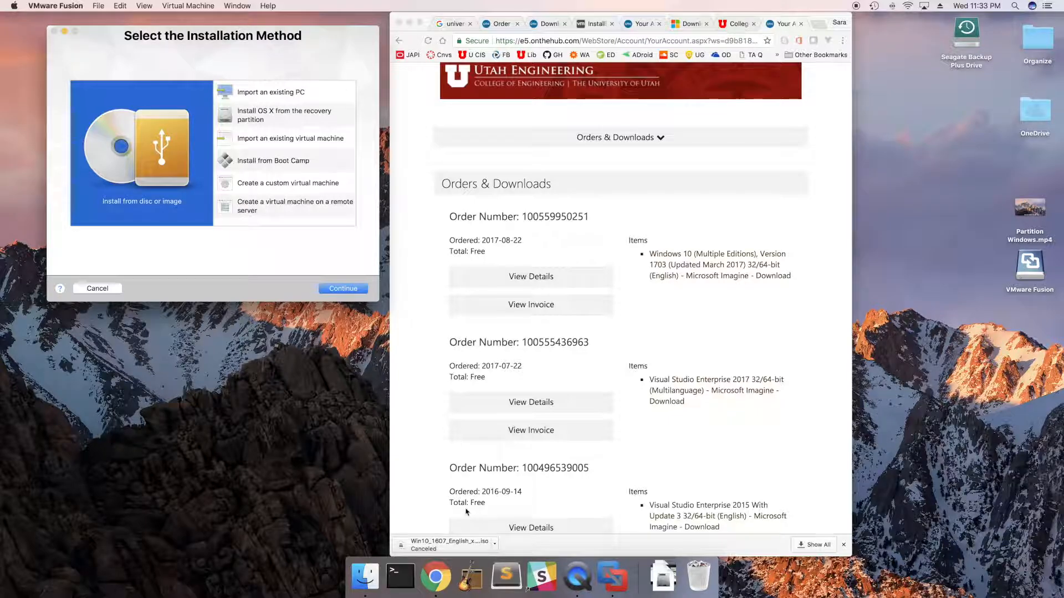
pyautogui.click(663, 576)
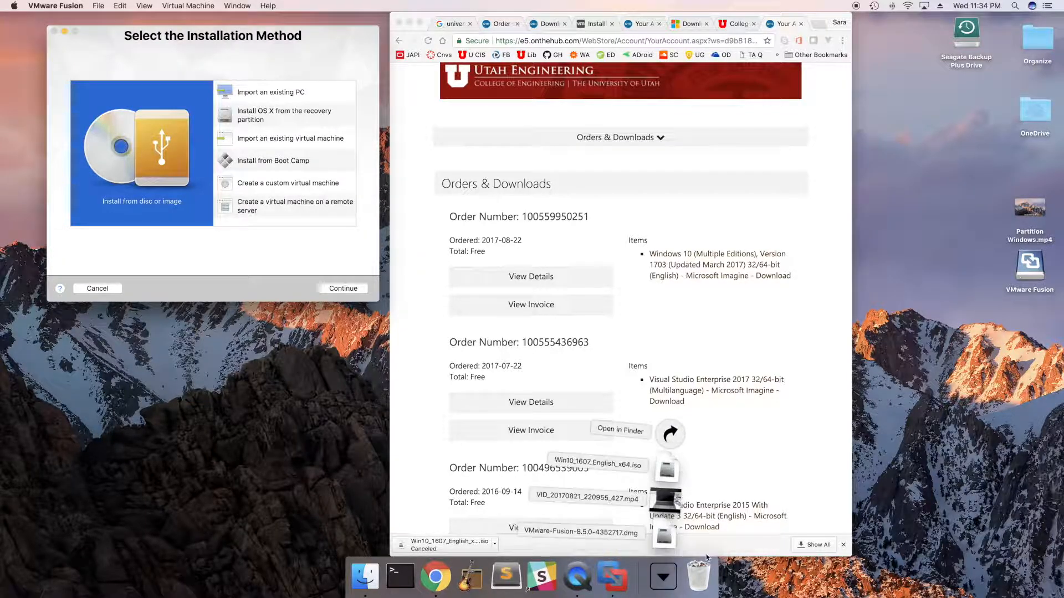
pyautogui.click(669, 436)
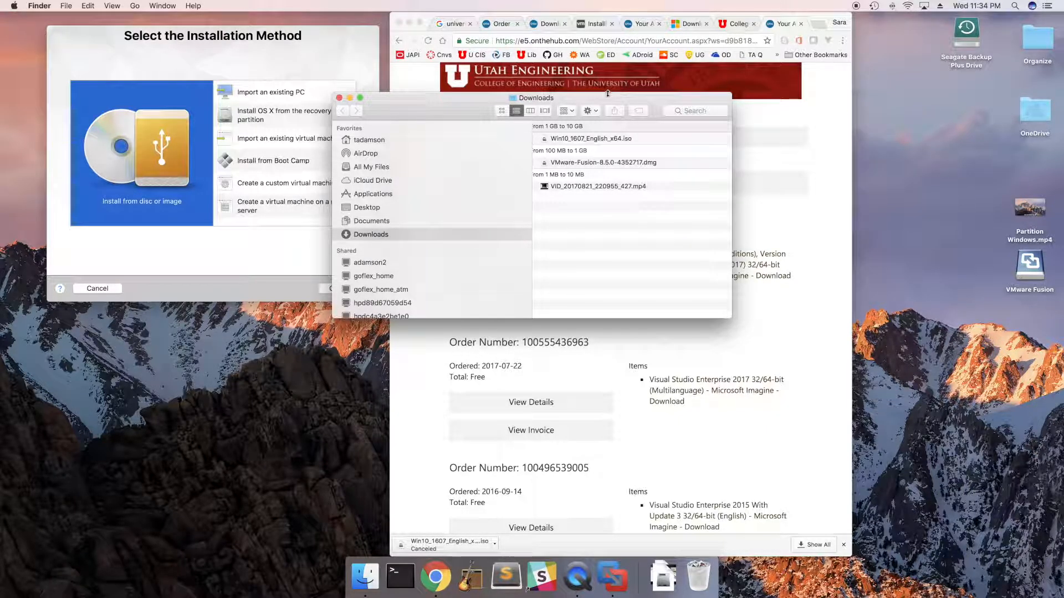
pyautogui.moveTo(602, 98); pyautogui.dragTo(752, 62)
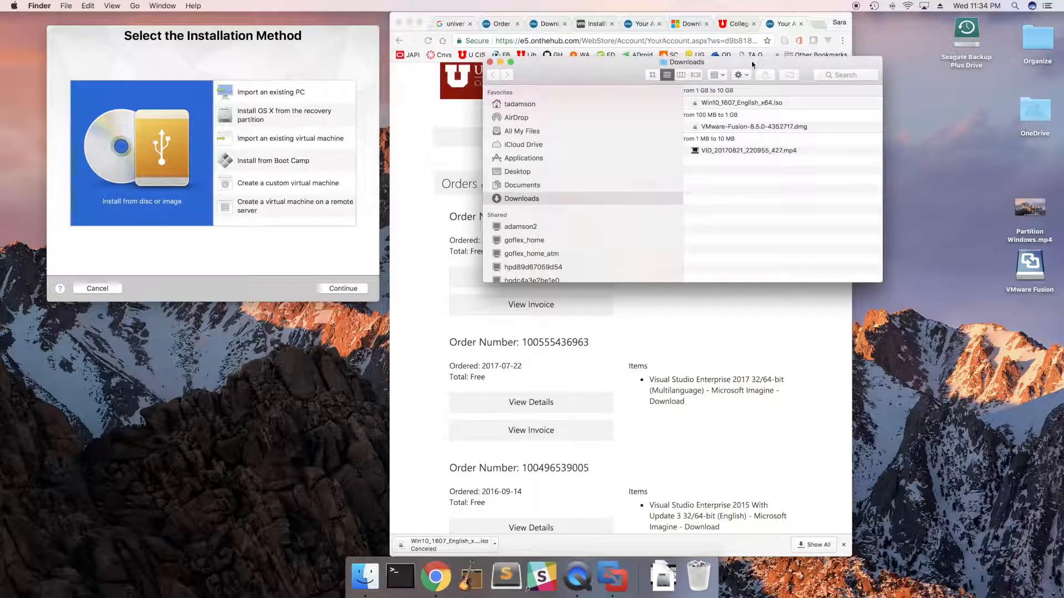
# Proceed with installing from disc or image, using Win10_1607_English_x64.iso from the Downloads folder as the installation image
pyautogui.click(348, 289)
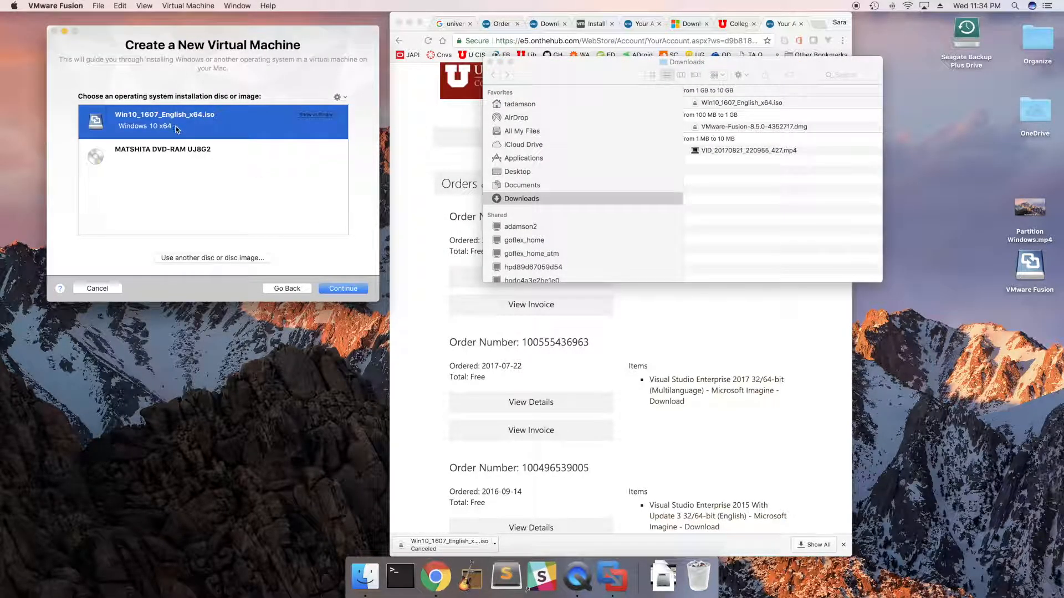
pyautogui.click(214, 258)
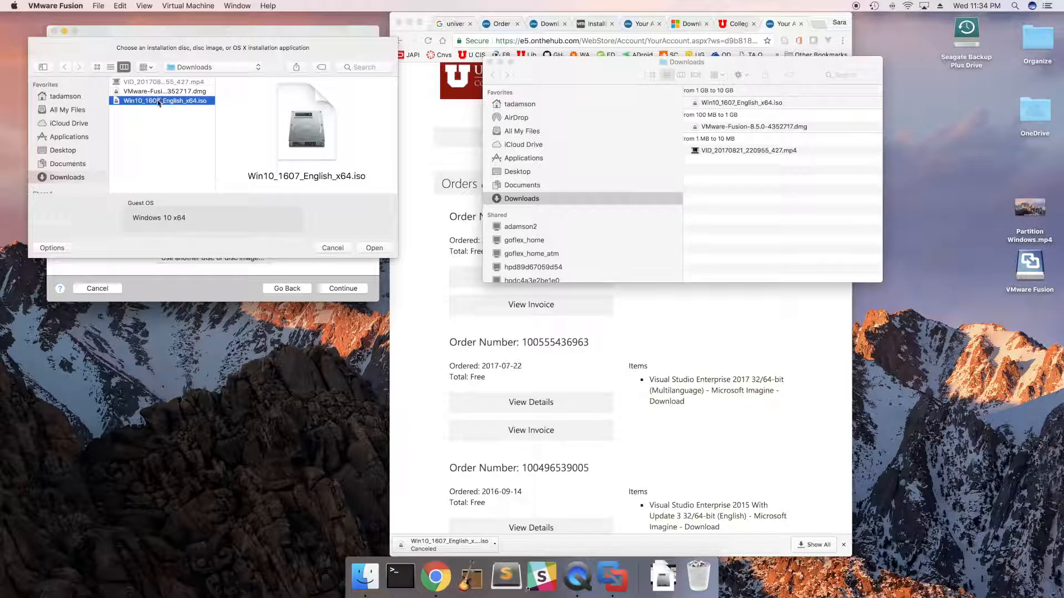
pyautogui.click(374, 249)
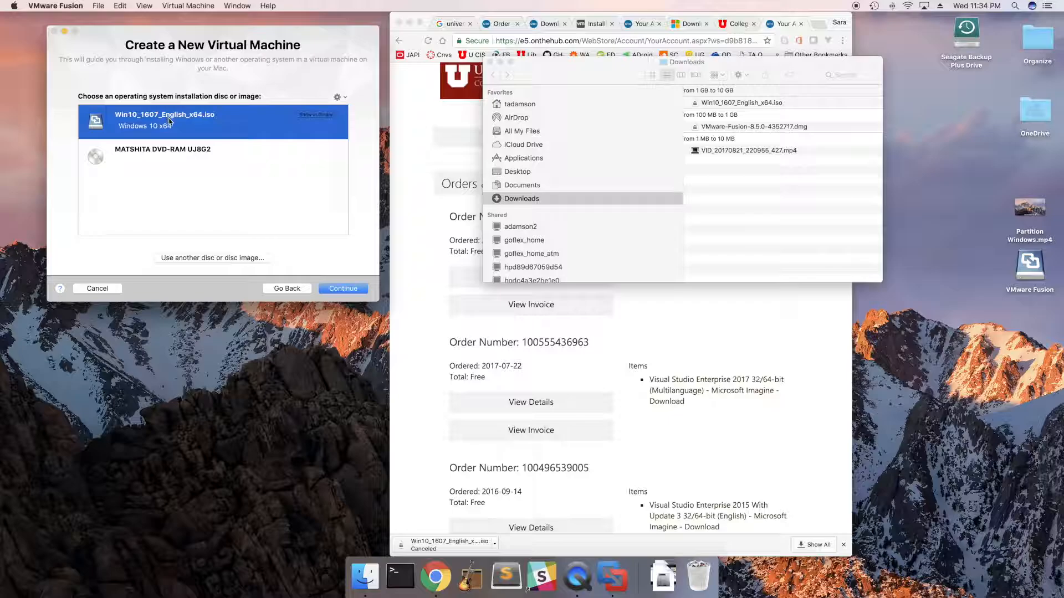
pyautogui.click(348, 290)
pyautogui.click(217, 145)
pyautogui.click(219, 162)
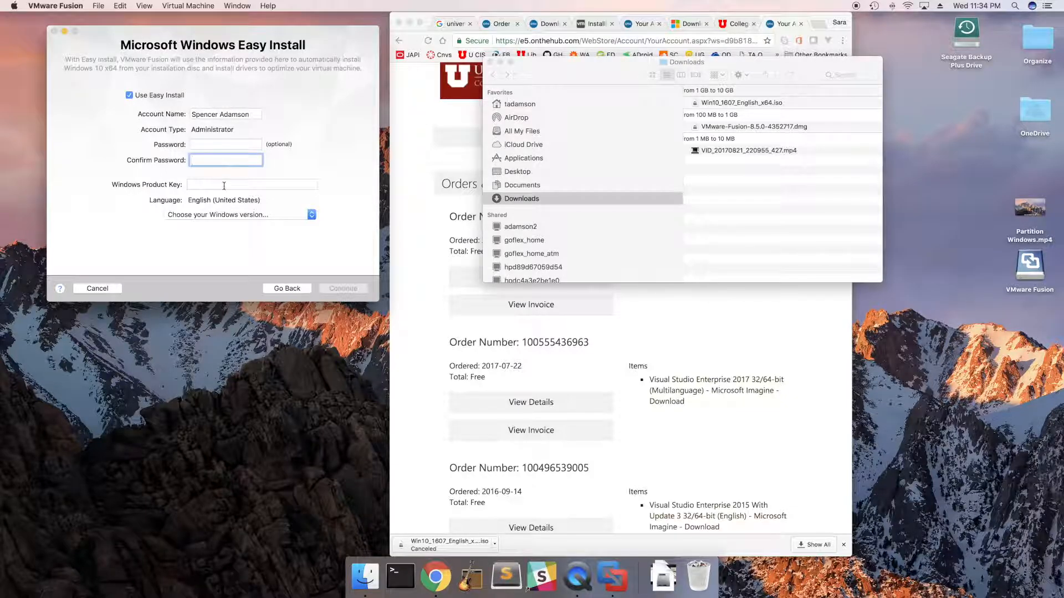
pyautogui.click(224, 185)
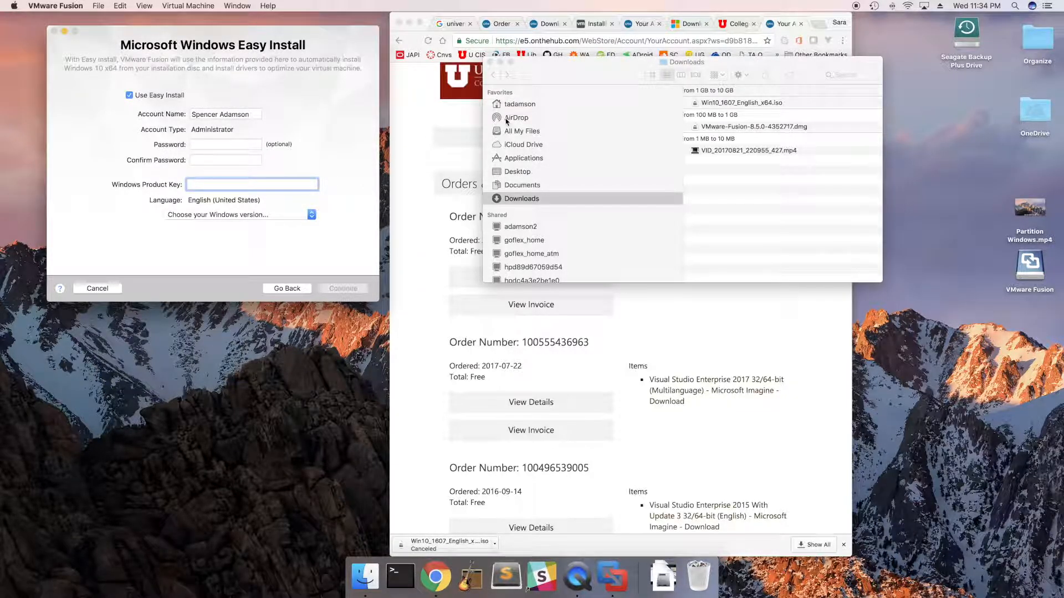
# Minimize the Downloads window and check the store tabs in Chrome, ending on the orders page with the Windows 10 order
pyautogui.click(501, 62)
pyautogui.click(552, 25)
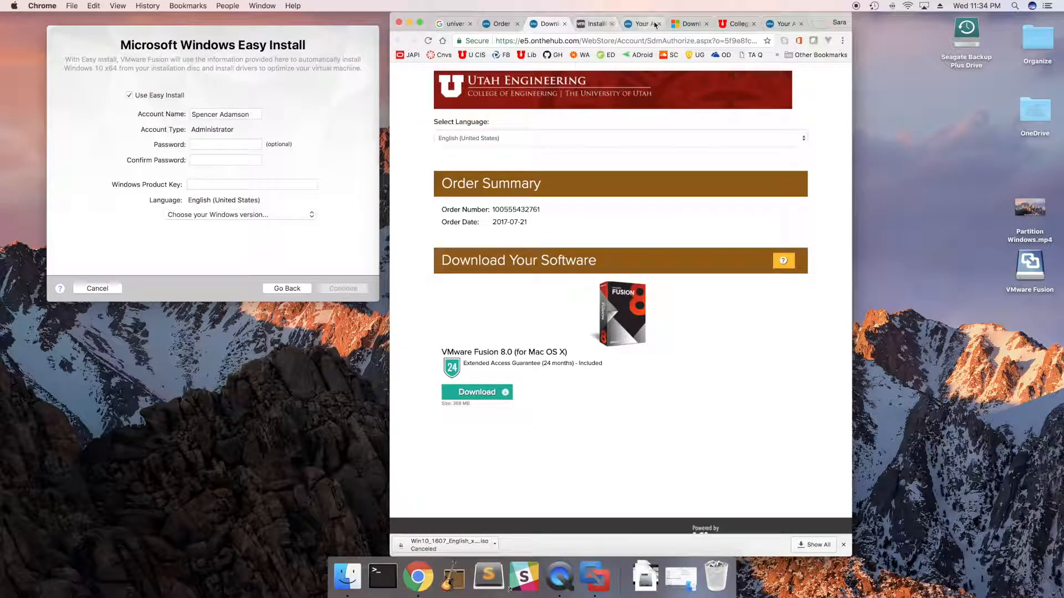
pyautogui.click(654, 25)
pyautogui.click(501, 24)
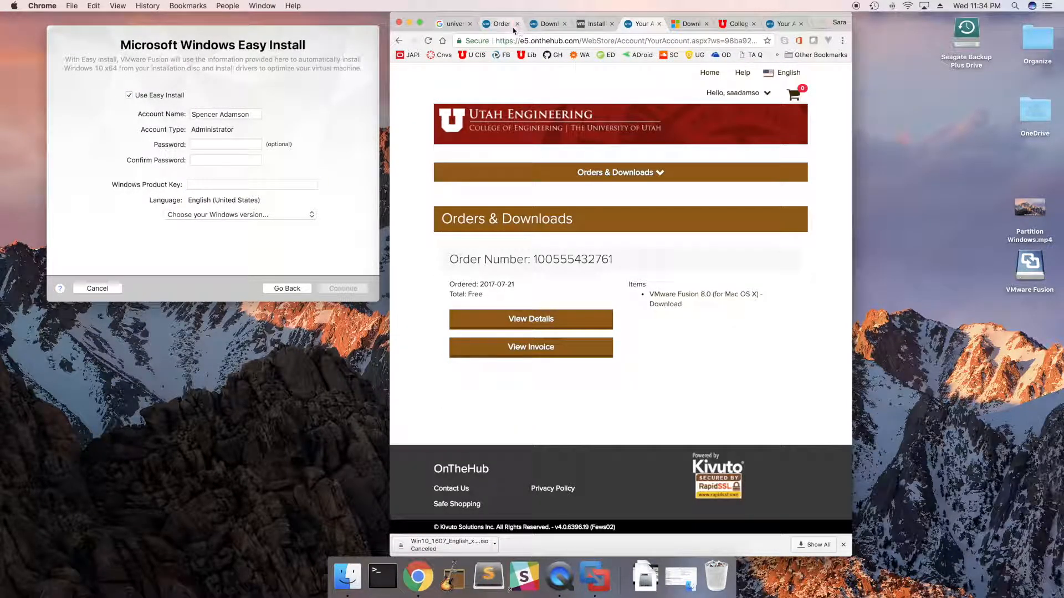
pyautogui.click(549, 24)
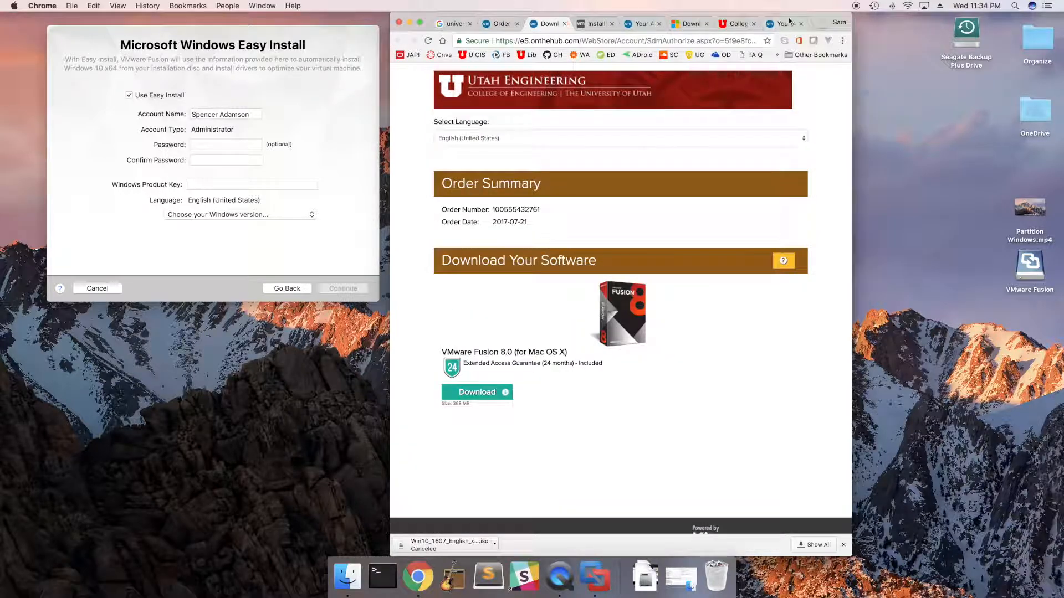
pyautogui.click(783, 24)
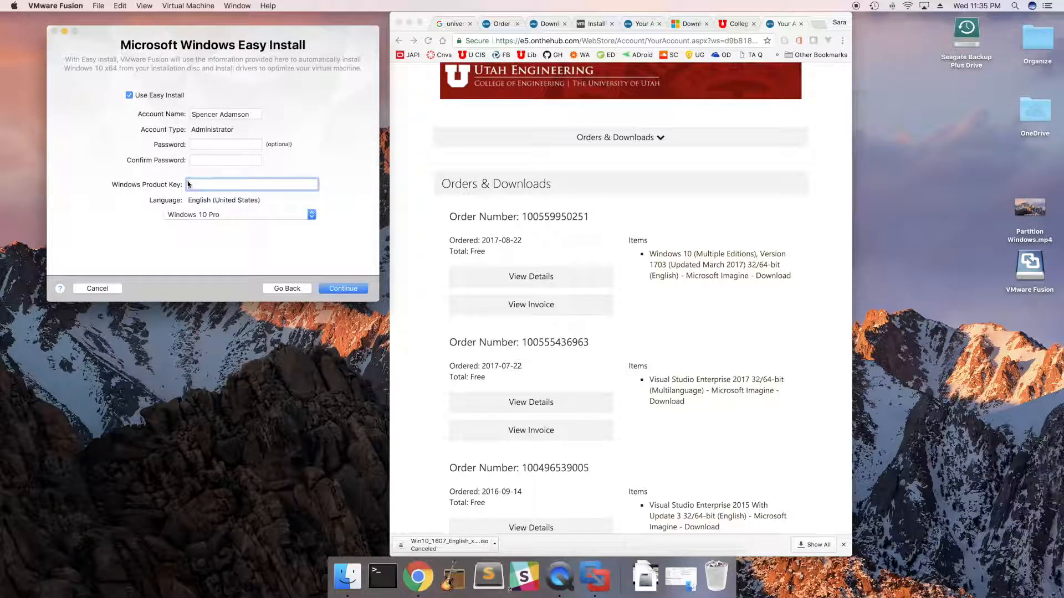
# Choose Windows 10 Pro in Easy Install without entering a product key, and set the integration level to More Isolated
pyautogui.click(227, 218)
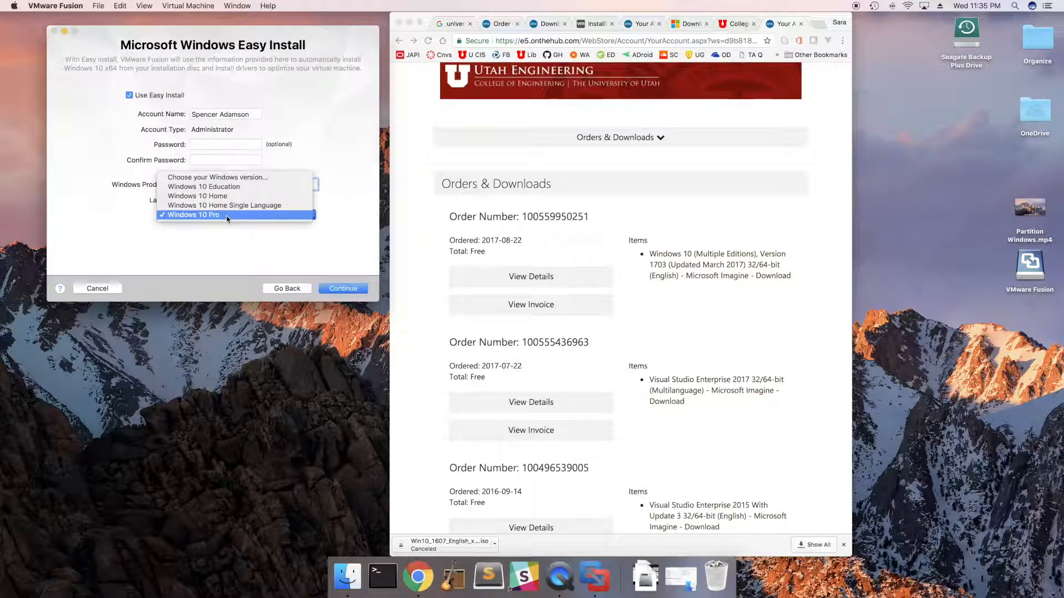
pyautogui.click(227, 218)
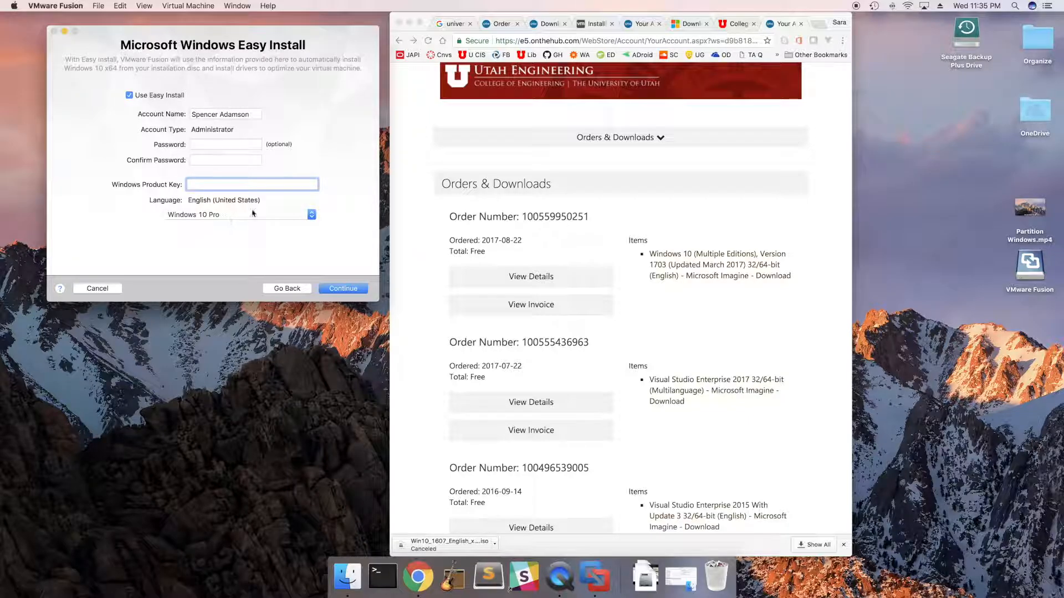
pyautogui.click(352, 288)
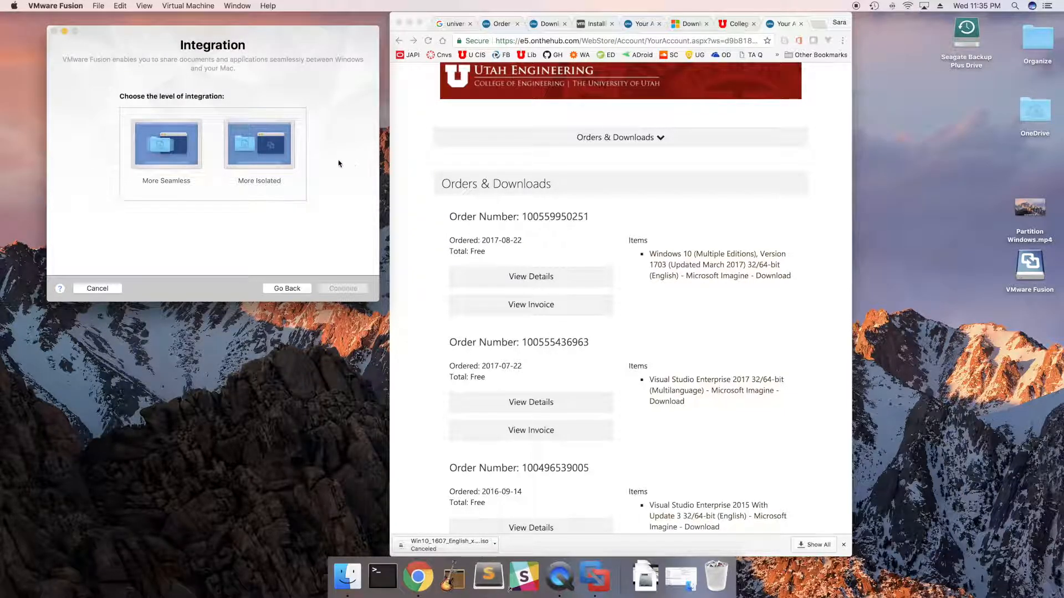
pyautogui.click(265, 152)
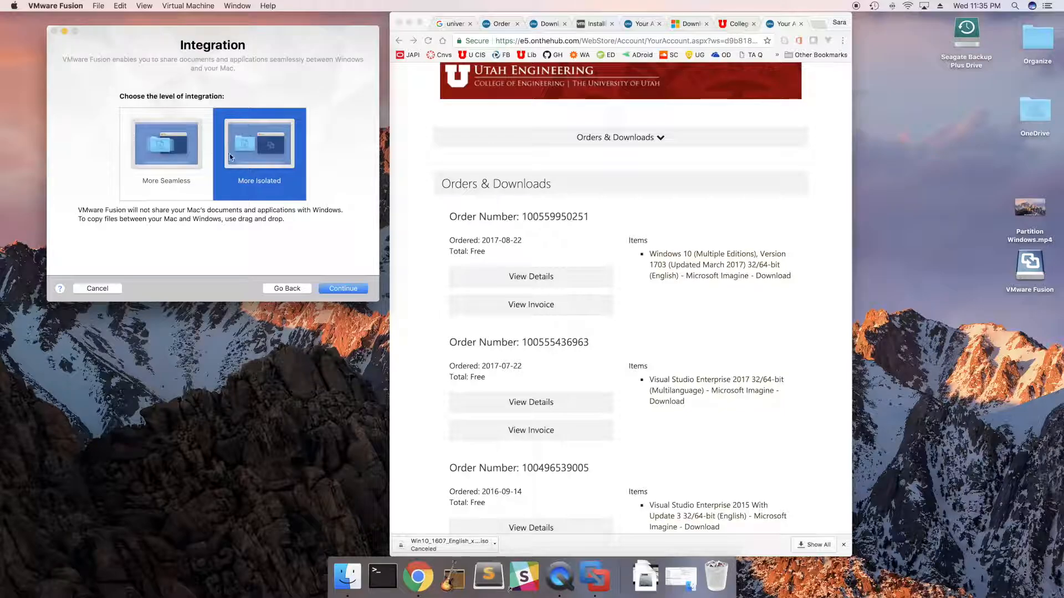
pyautogui.click(346, 297)
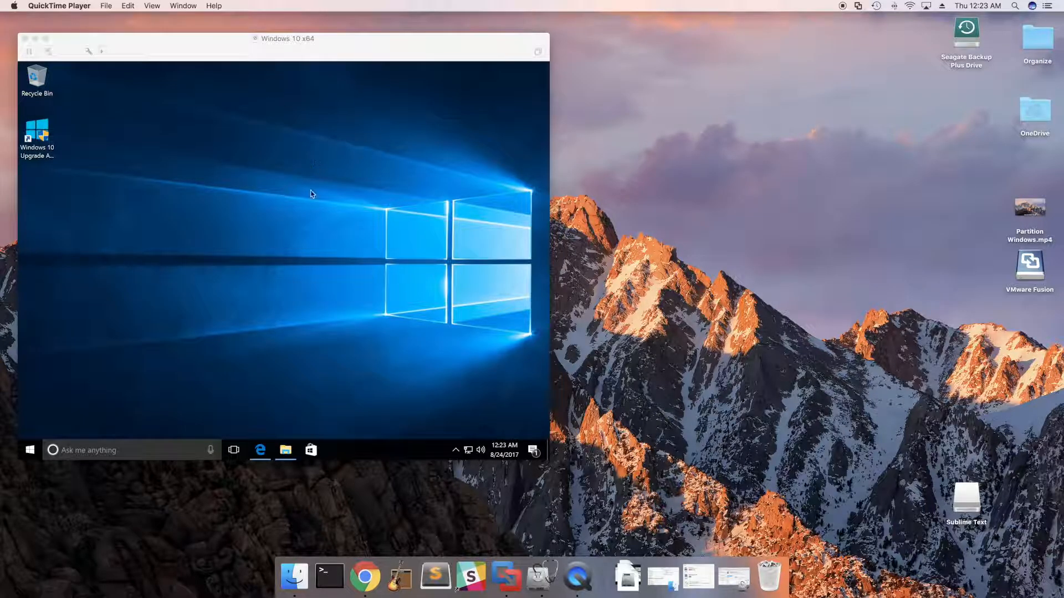
# Open Edge inside the Windows 10 virtual machine, load cade.utah.edu in a new tab, and follow its MSDNAA link
pyautogui.click(262, 458)
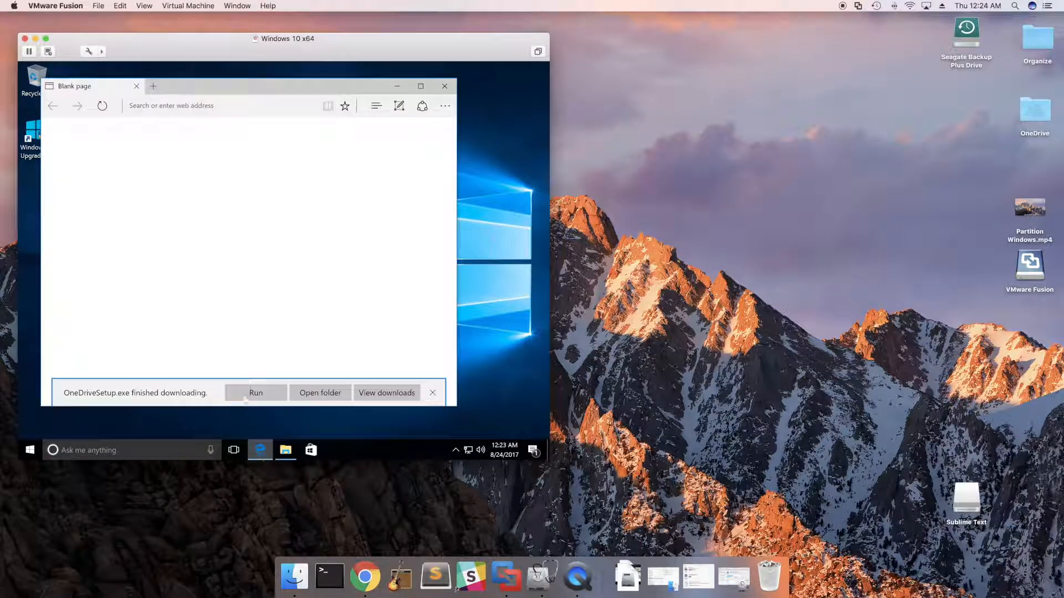
pyautogui.click(155, 83)
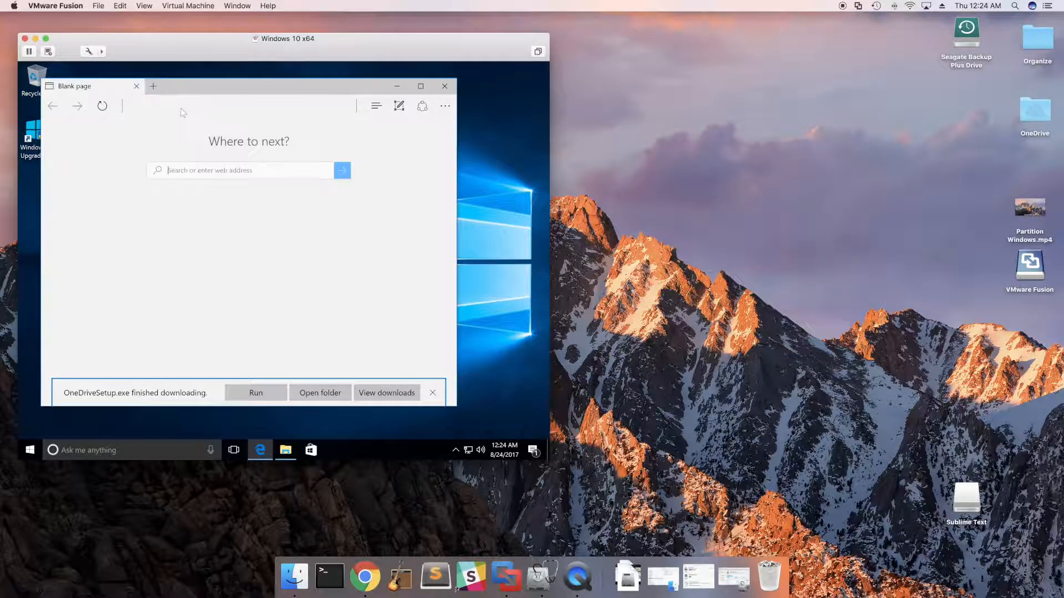
pyautogui.write('c')
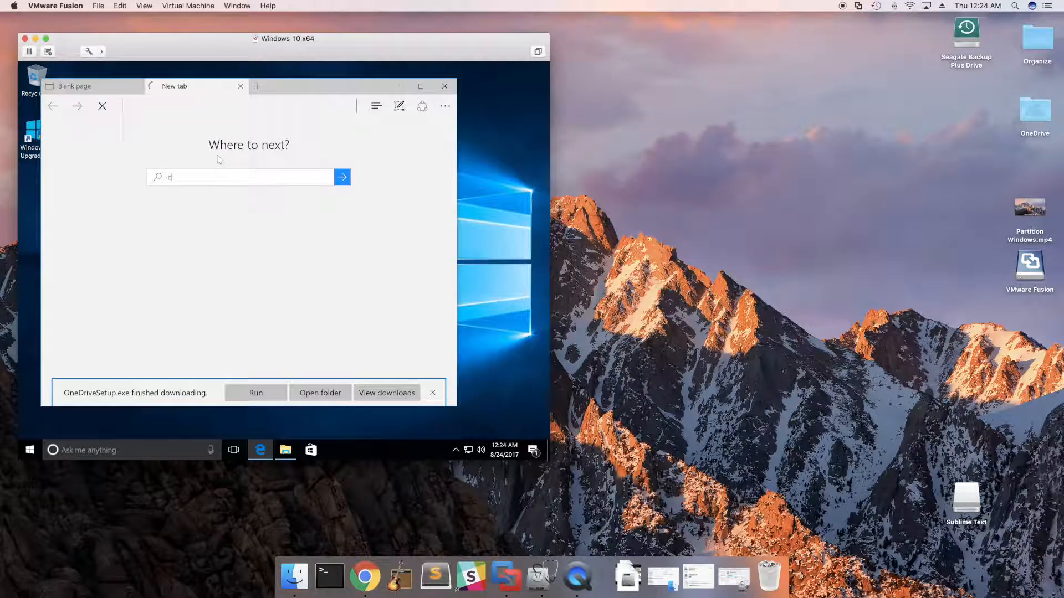
pyautogui.write('ade.utah.edu')
pyautogui.press('Return')
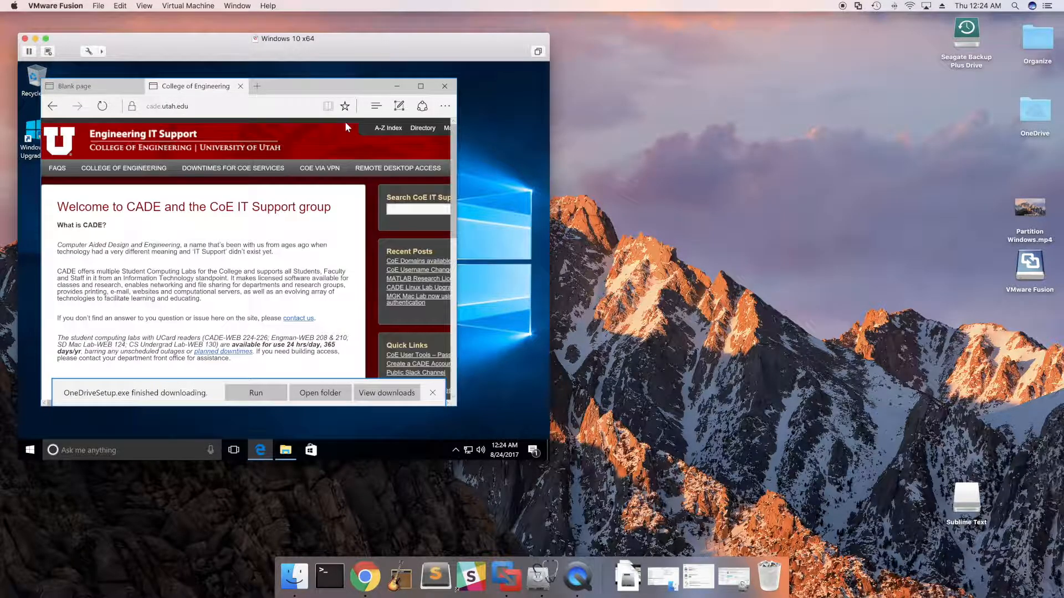
pyautogui.hscroll(3, 417, 146)
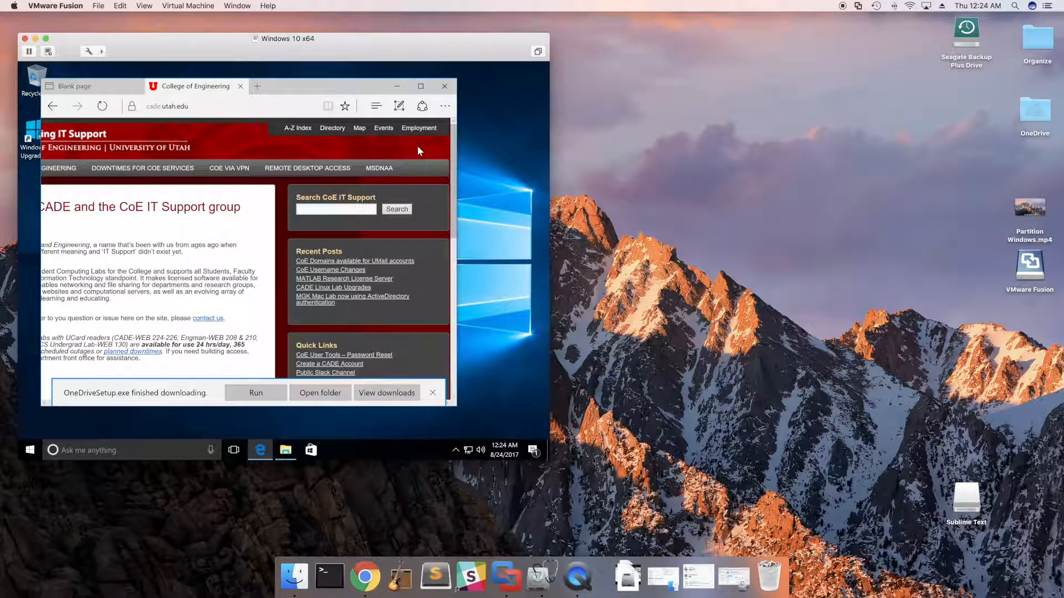
pyautogui.click(383, 165)
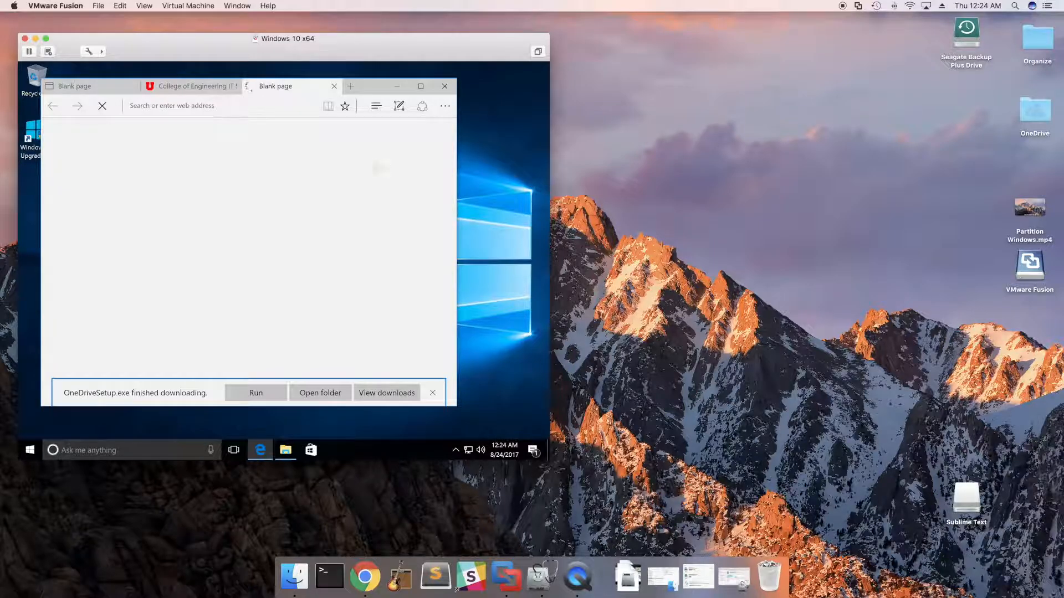